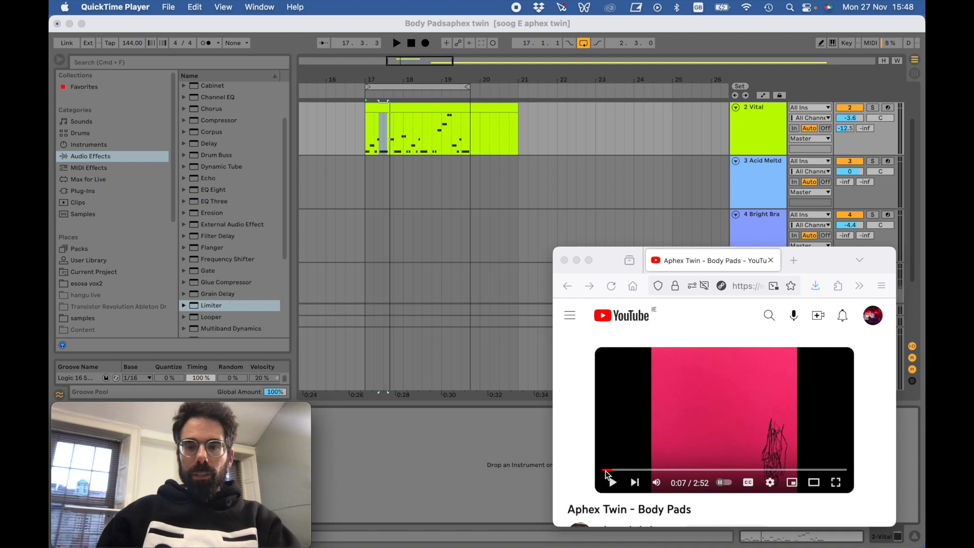
- Rewind the Aphex Twin - Body Pads video to its opening seconds and play the passage as a reference
left_click(605, 470)
left_click(613, 483)
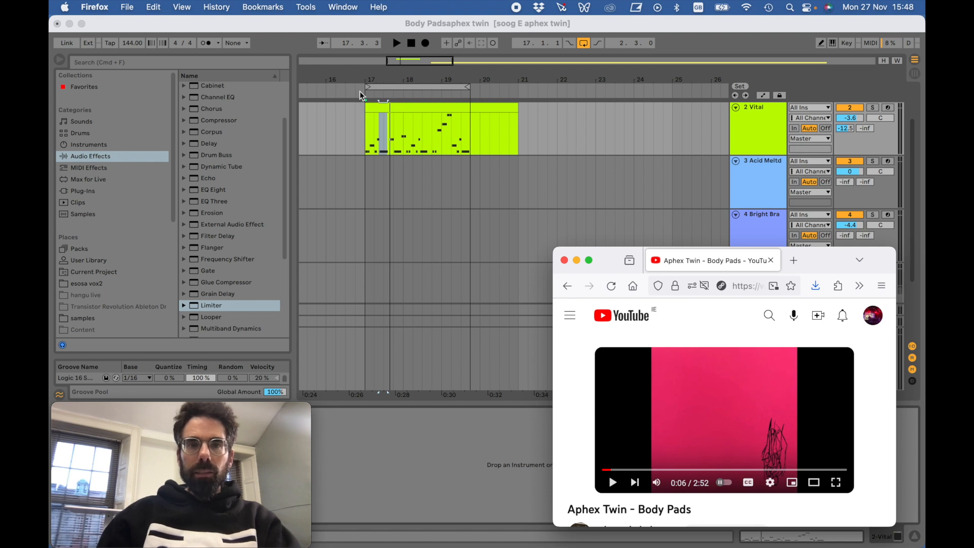
- Switch to Ableton Live, play the loop, raise the 2 Vital track's volume to 0 and stop playback
left_click(396, 43)
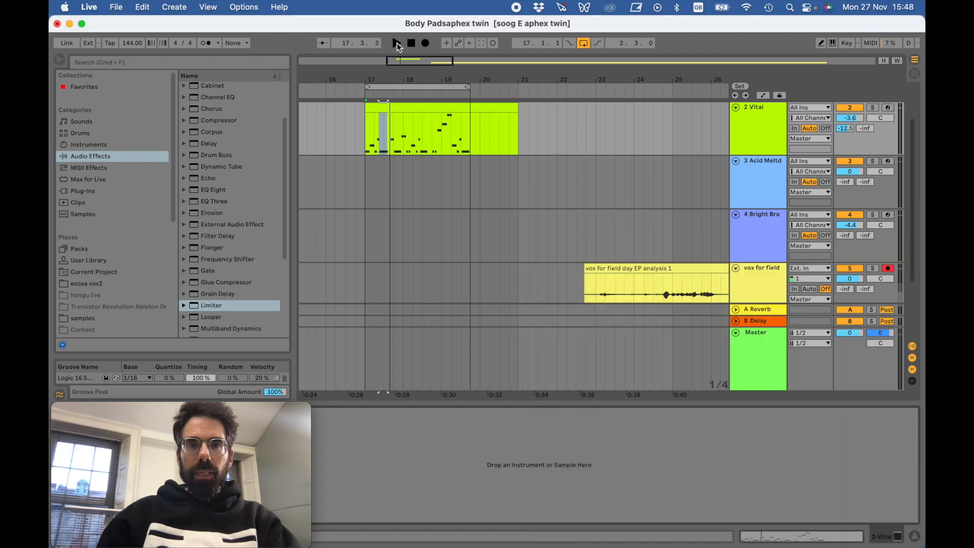
left_click(397, 44)
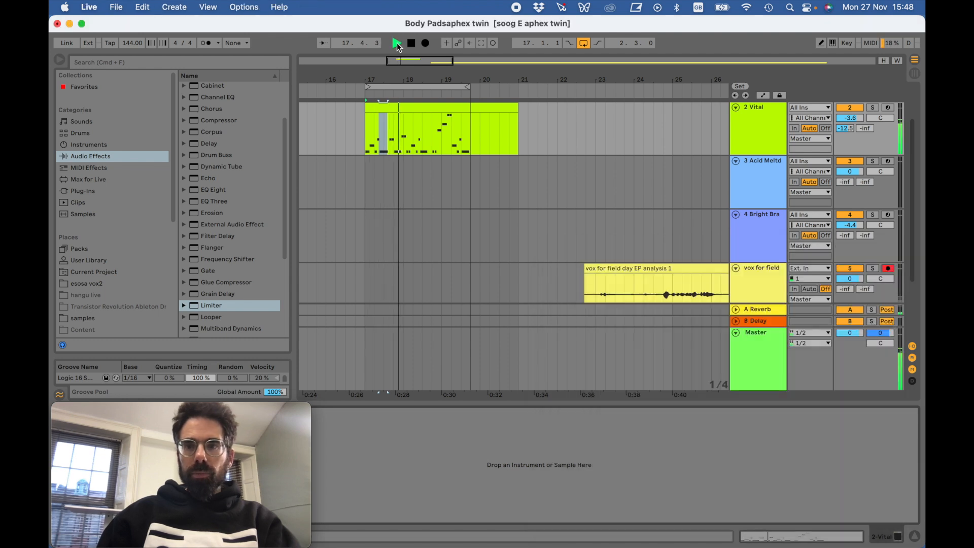
left_click(865, 113)
left_click_drag(850, 118, 851, 109)
left_click(411, 45)
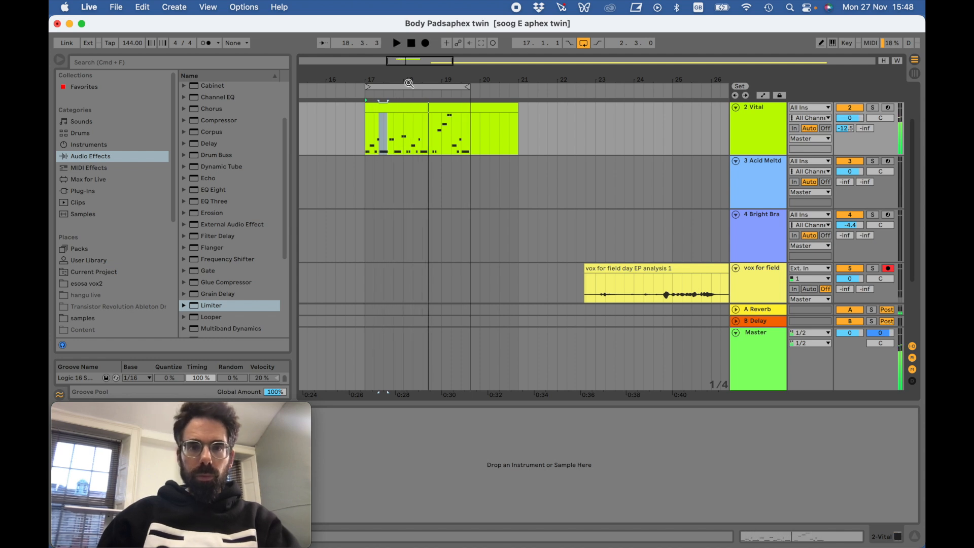
- Open the 2 Vital clip's notes, select every C#2 note in the bass line and listen to the loop
double_click(385, 112)
left_click(381, 392)
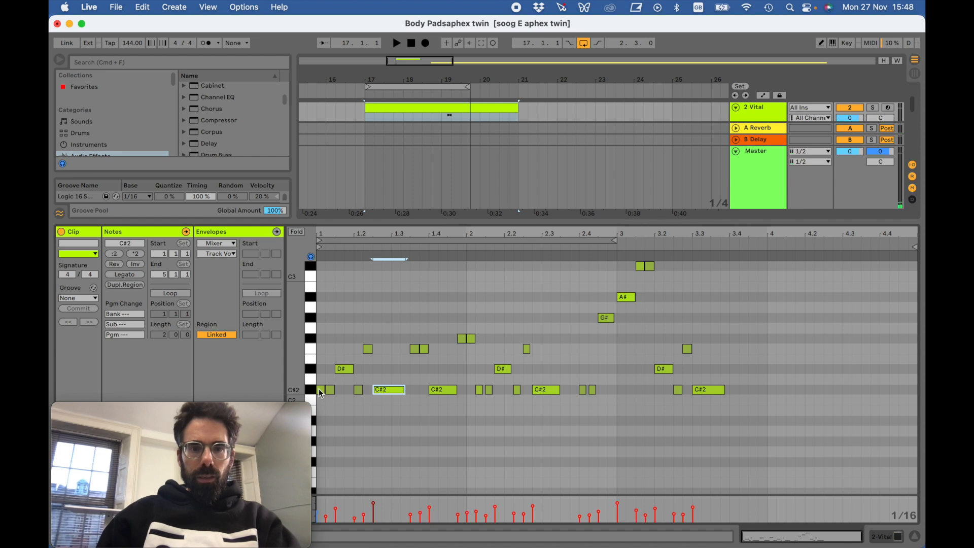
left_click(309, 389)
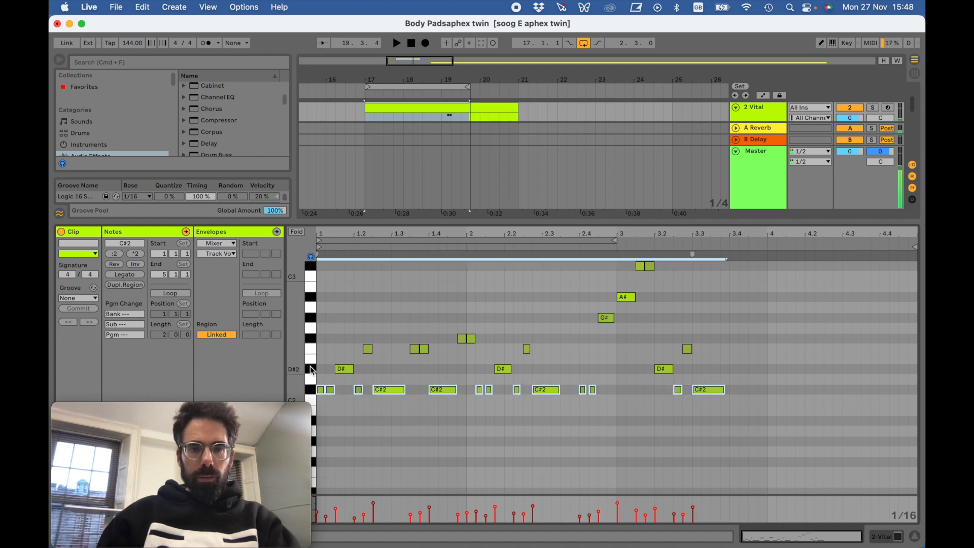
left_click(312, 392)
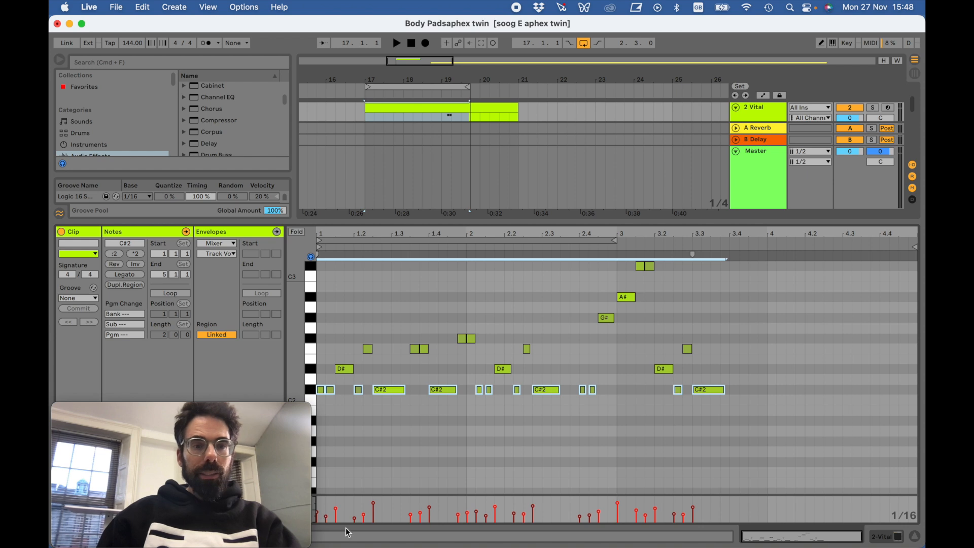
key("space")
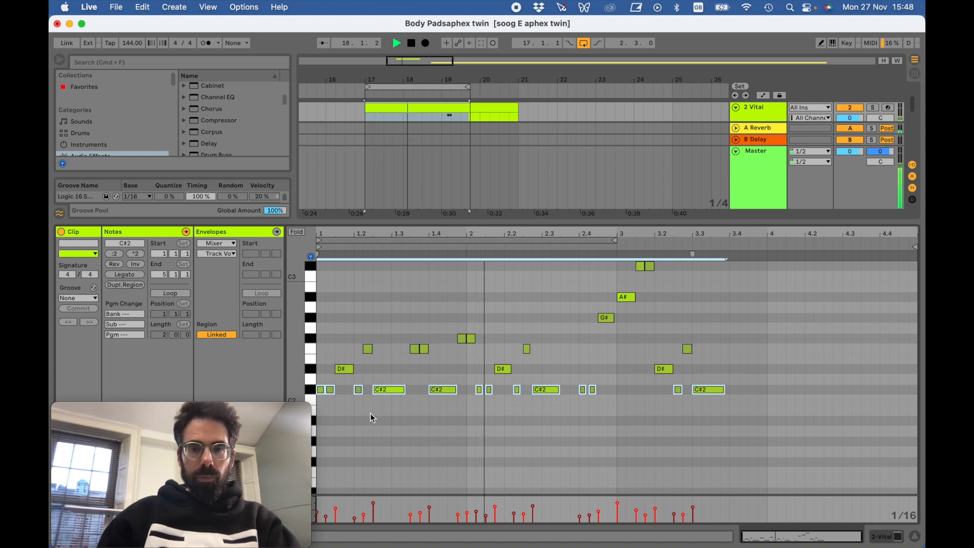
left_click(411, 43)
- Show the 2 Vital track's devices, move the webcam window off them and open the Vital plug-in window
double_click(762, 111)
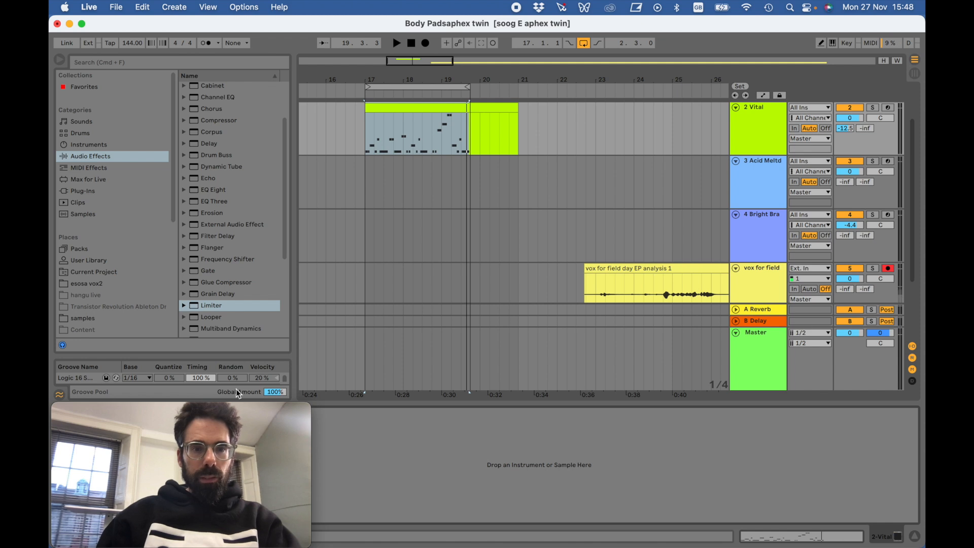
left_click_drag(205, 406, 313, 405)
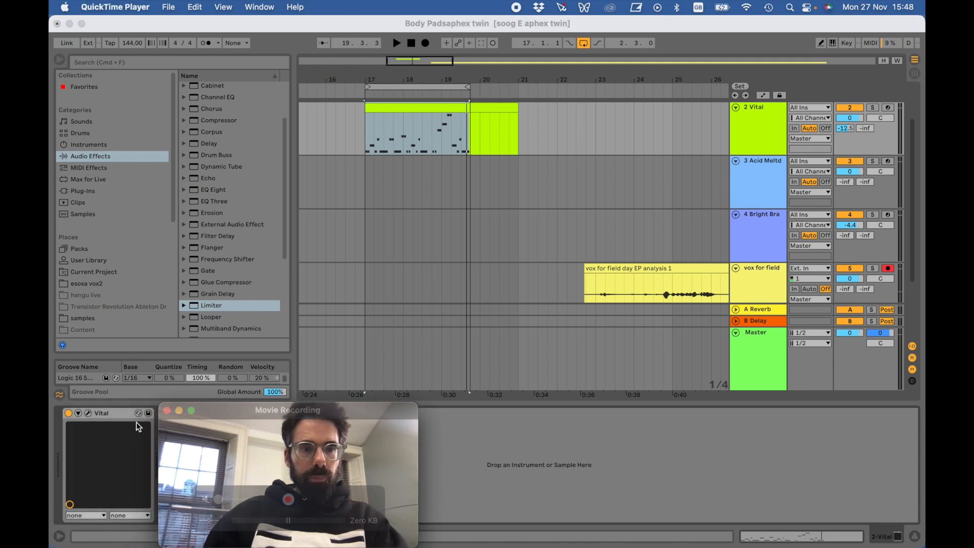
left_click(86, 415)
mouse_move(220, 411)
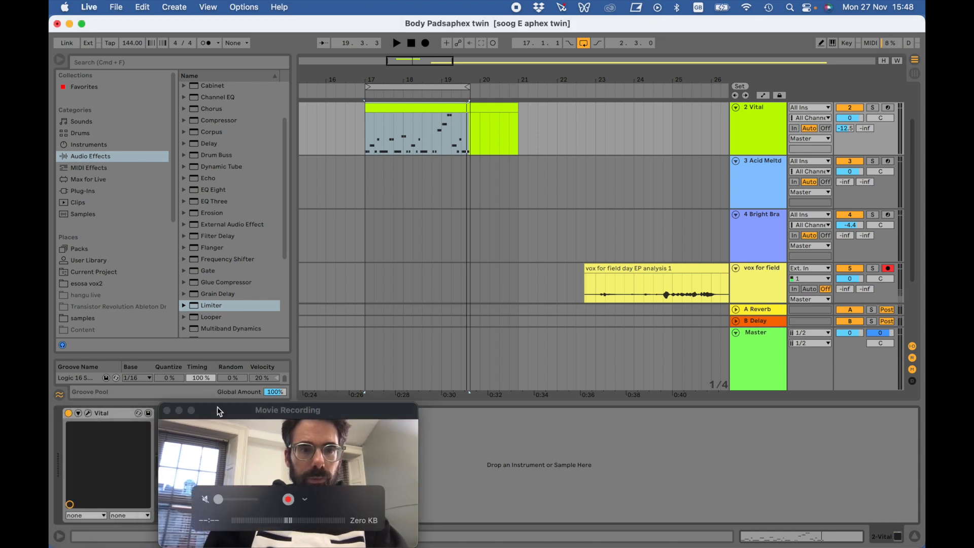
left_click(137, 413)
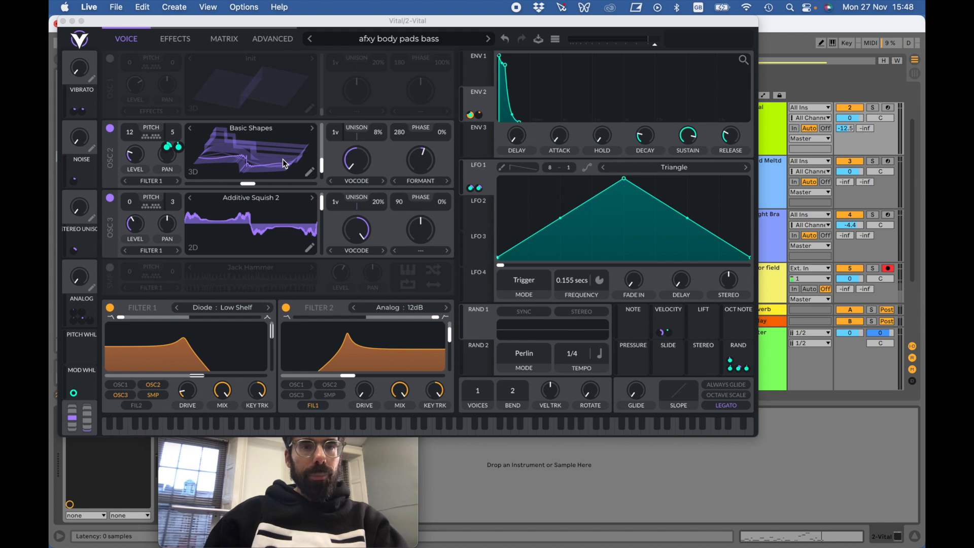
- Reshape the lower harmonics of oscillator 2's Basic Shapes wavetable and close the wavetable editor
left_click(310, 173)
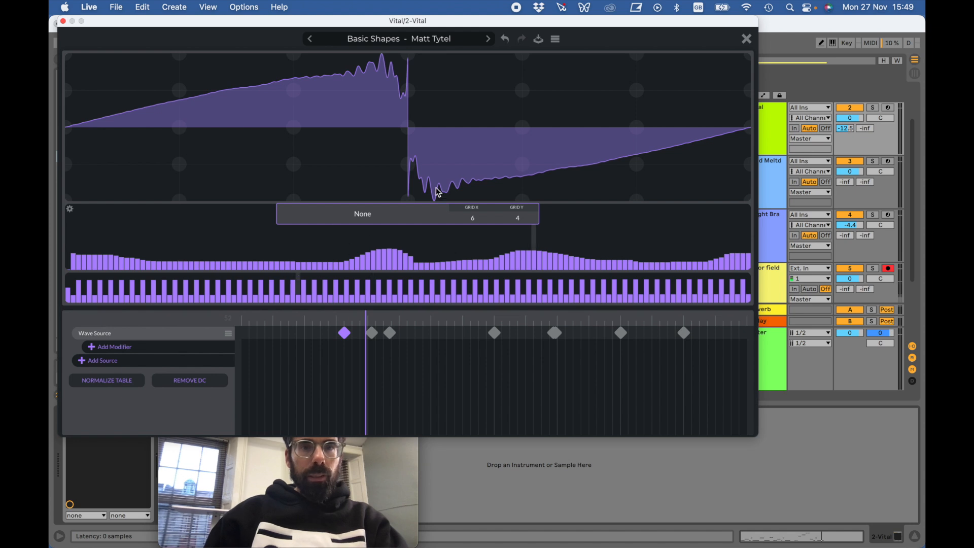
left_click_drag(163, 261, 265, 261)
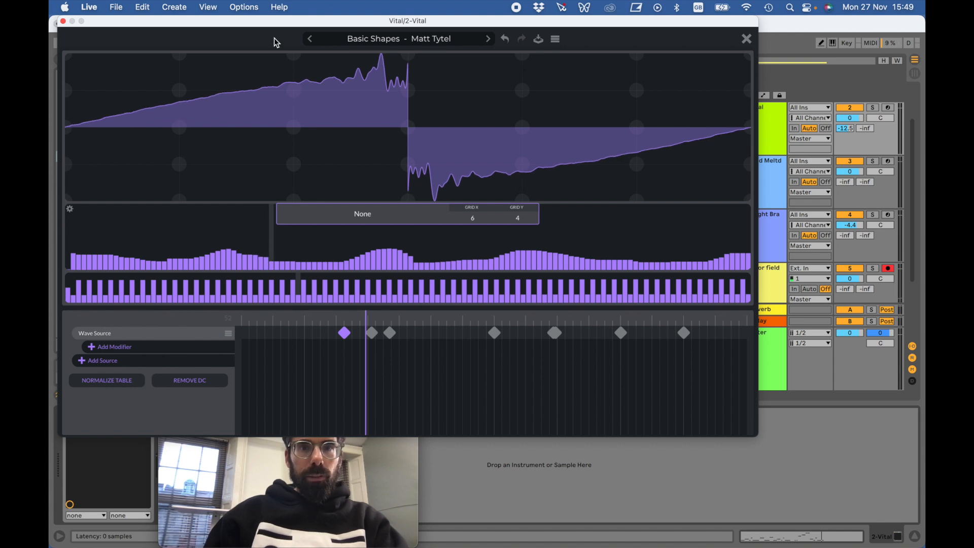
left_click(747, 39)
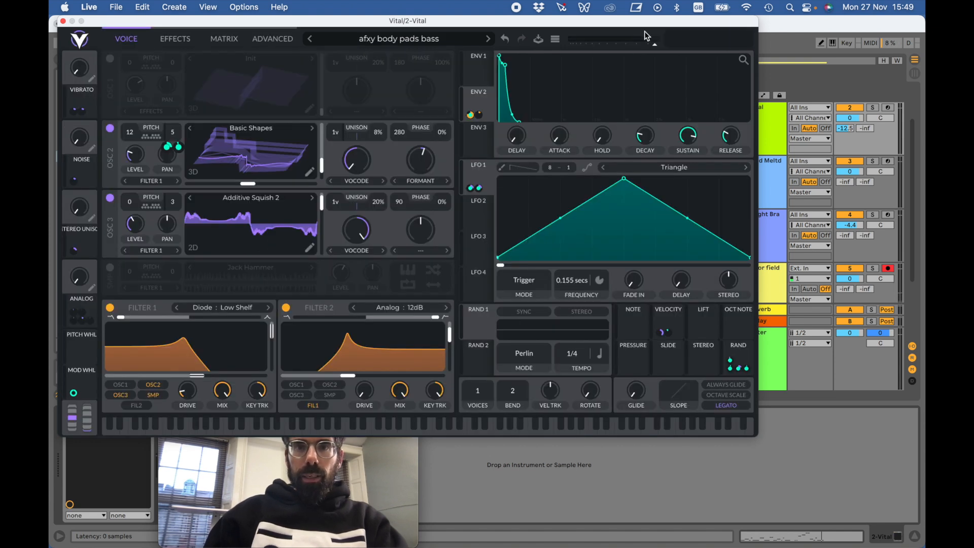
- Play the loop with the Vital window moved clear of the transport and adjust envelope 2's modulation of filter 1's cutoff
left_click_drag(151, 22, 170, 63)
left_click(396, 44)
left_click(510, 105)
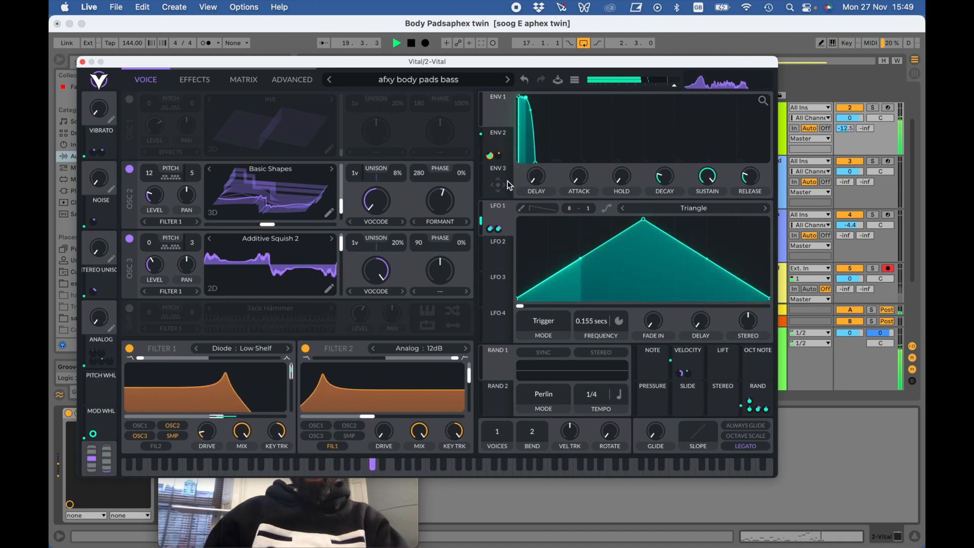
left_click(503, 144)
mouse_move(491, 156)
left_mouse_down()
mouse_move(490, 170)
mouse_move(490, 149)
left_mouse_up()
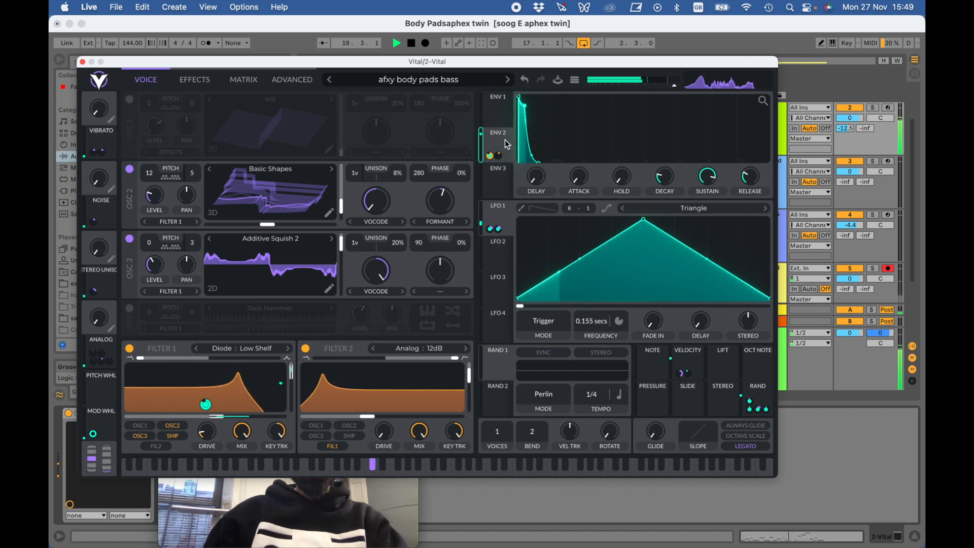
- Shift the plug-in window sideways and adjust the amount by which velocity modulates Envelope 1 Attack
left_click_drag(226, 64, 252, 64)
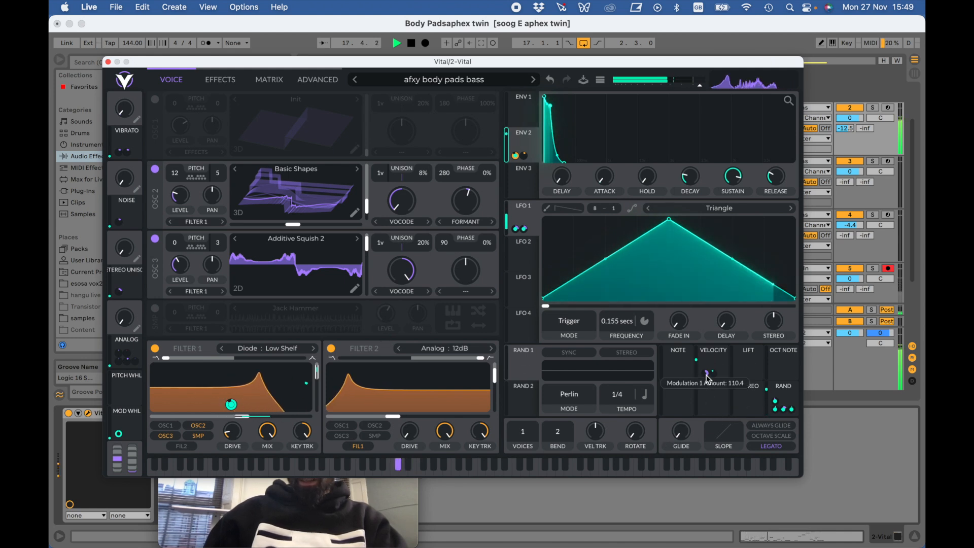
mouse_move(716, 378)
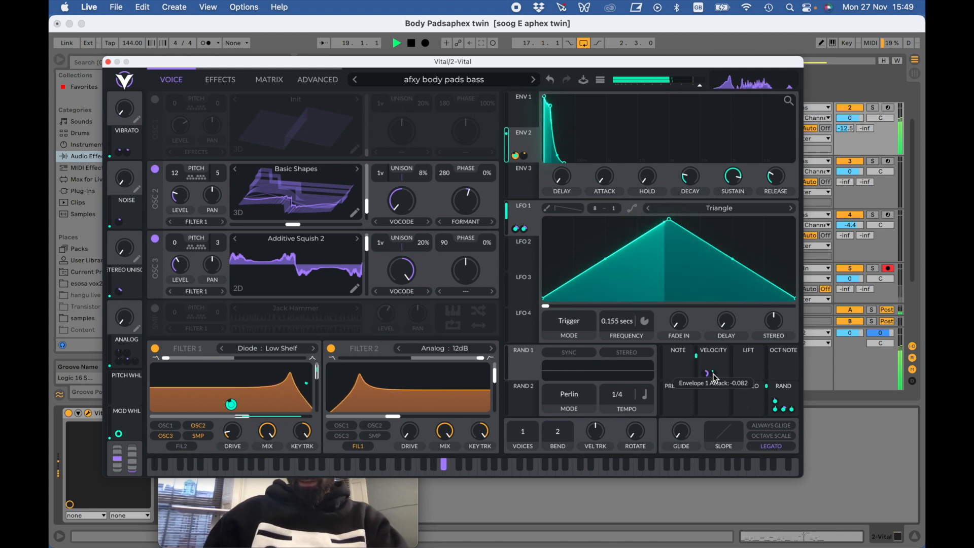
mouse_move(714, 374)
left_mouse_down()
mouse_move(714, 315)
mouse_move(705, 386)
left_mouse_up()
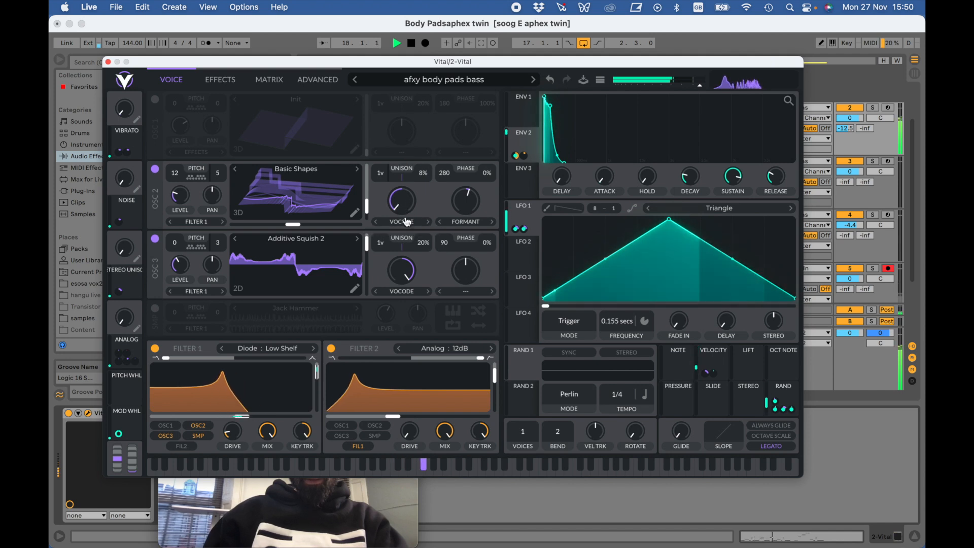
- Show the patch's effects and compare the sound with Chorus switched off and back on
mouse_move(407, 206)
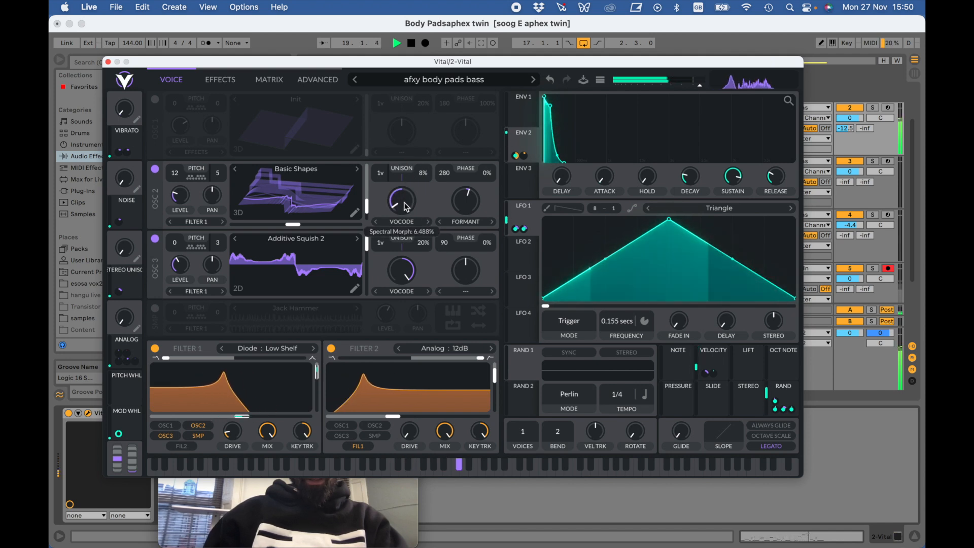
left_click(220, 80)
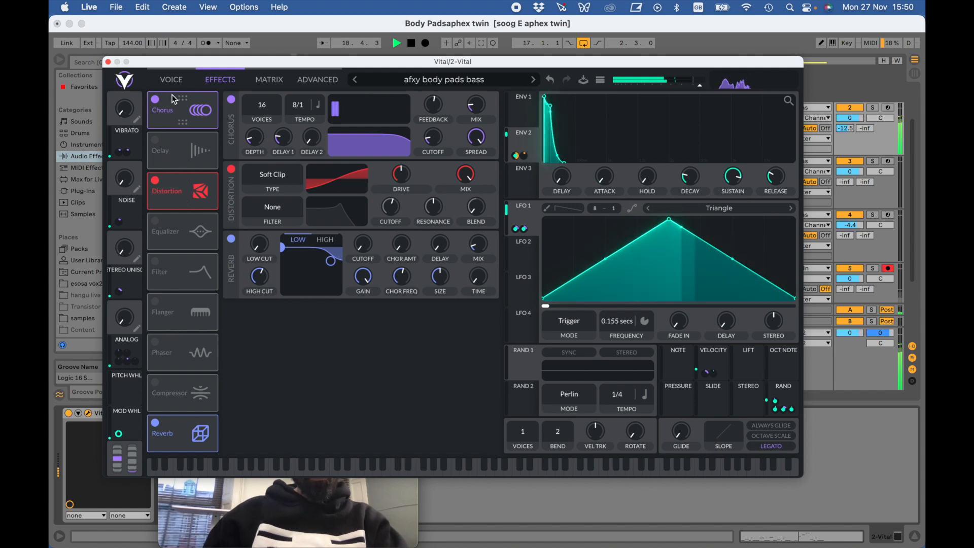
left_click(155, 101)
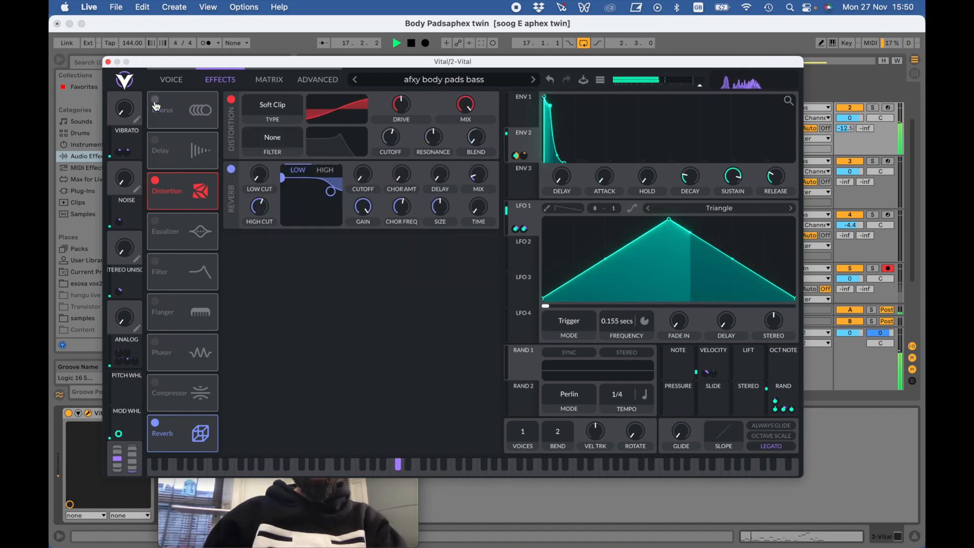
left_click(155, 101)
- Close the Vital plug-in window and stop the arrangement's playback
left_click(108, 62)
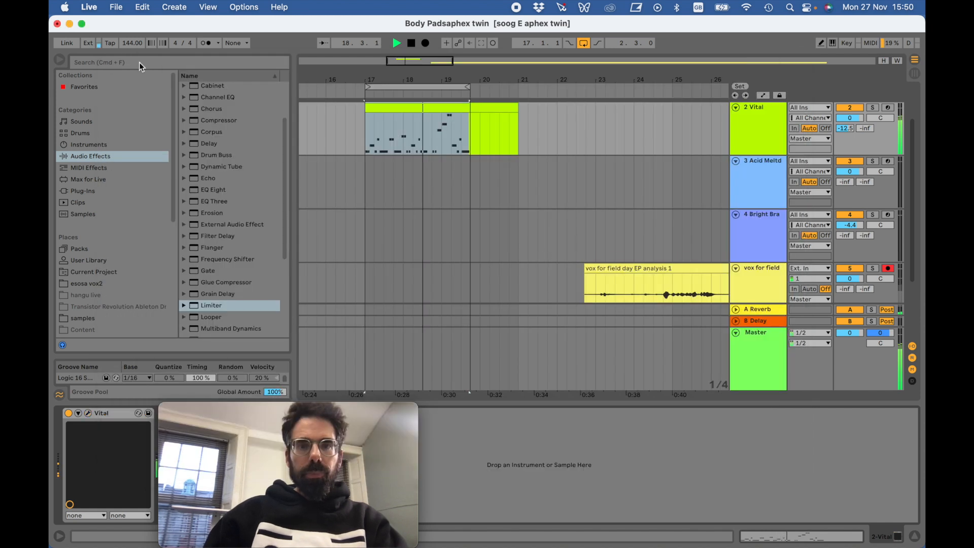
left_click_drag(407, 74, 409, 125)
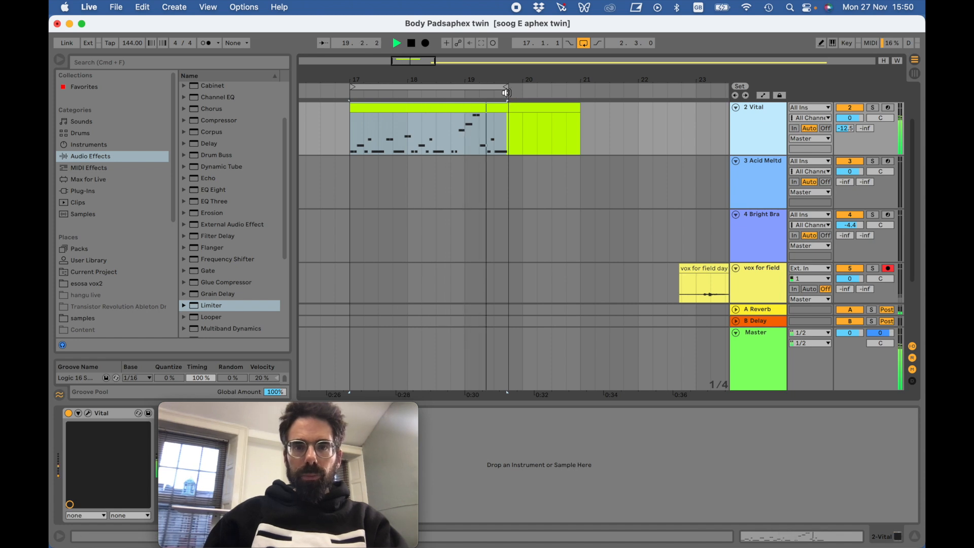
left_click(411, 43)
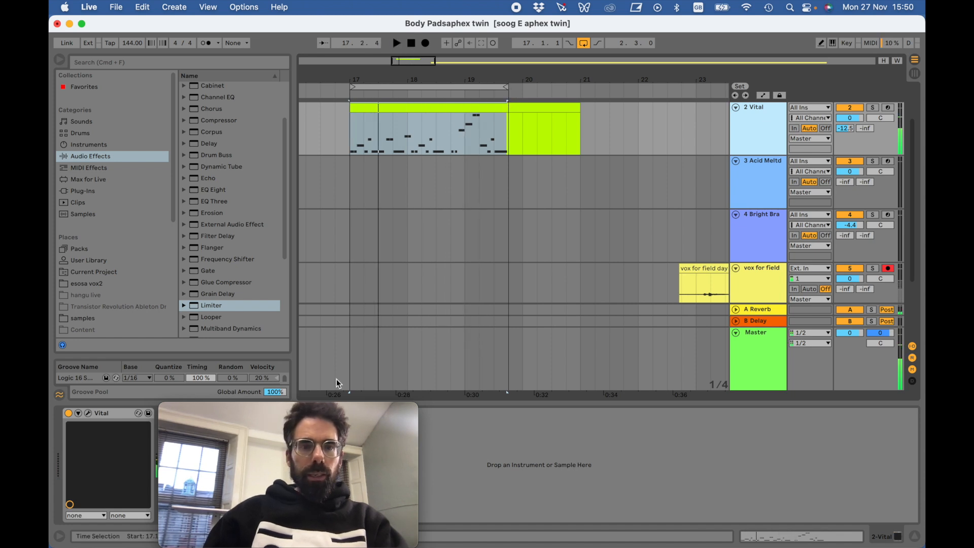
- Switch to Firefox and play the following passage of the Body Pads video in short bursts up to about 0:13
mouse_move(54, 223)
left_click(62, 87)
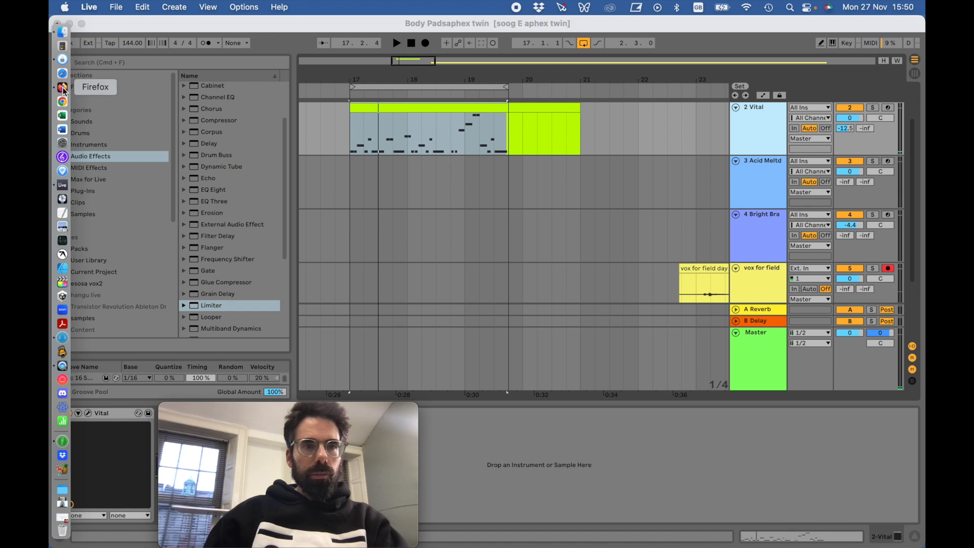
left_click(614, 485)
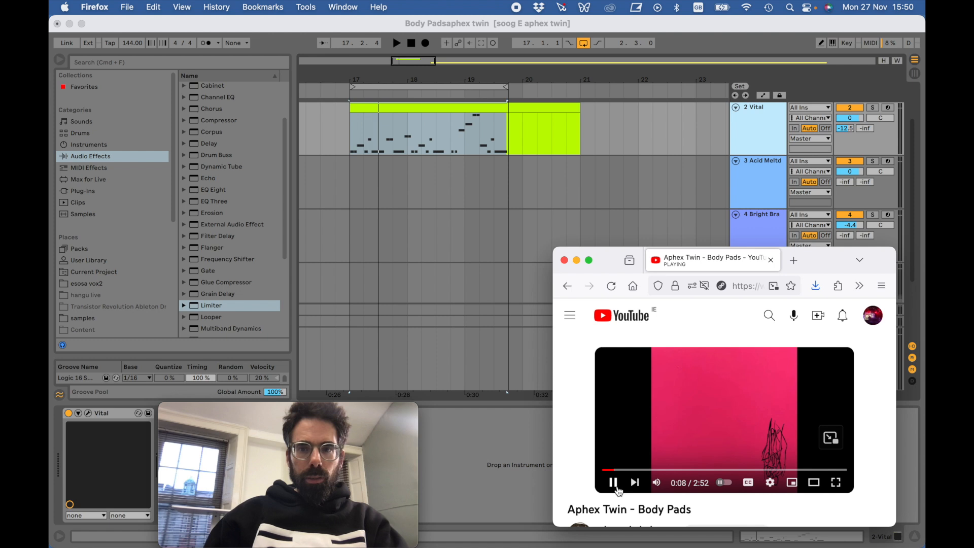
left_click(614, 485)
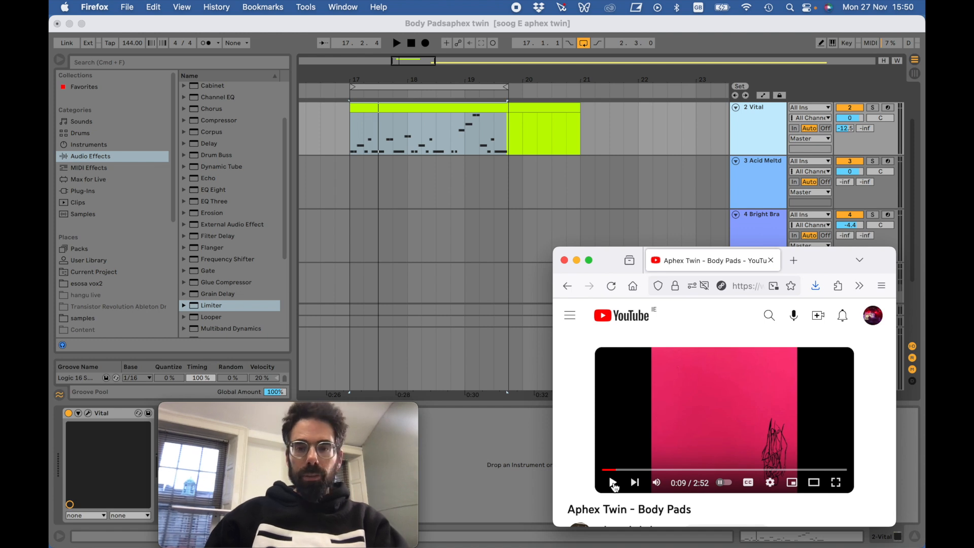
left_click(613, 483)
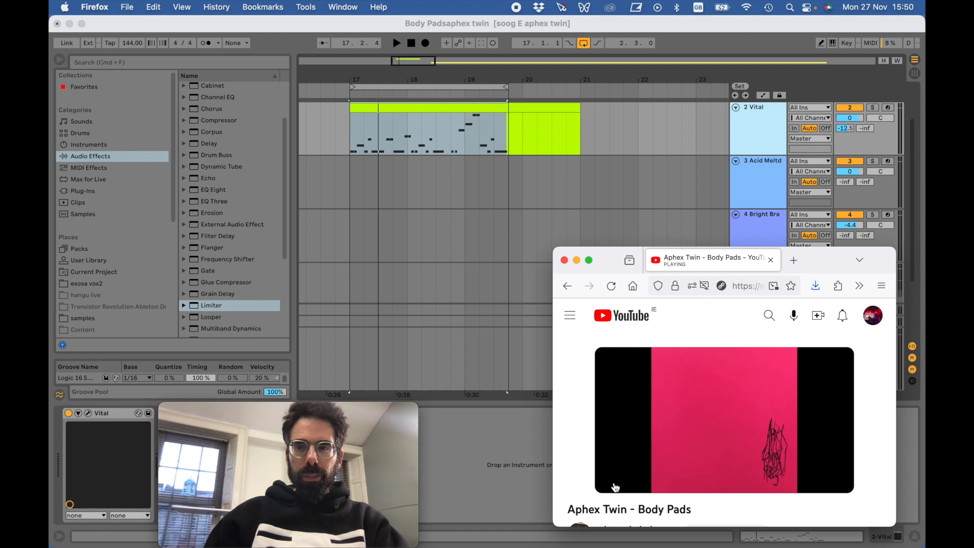
mouse_move(616, 489)
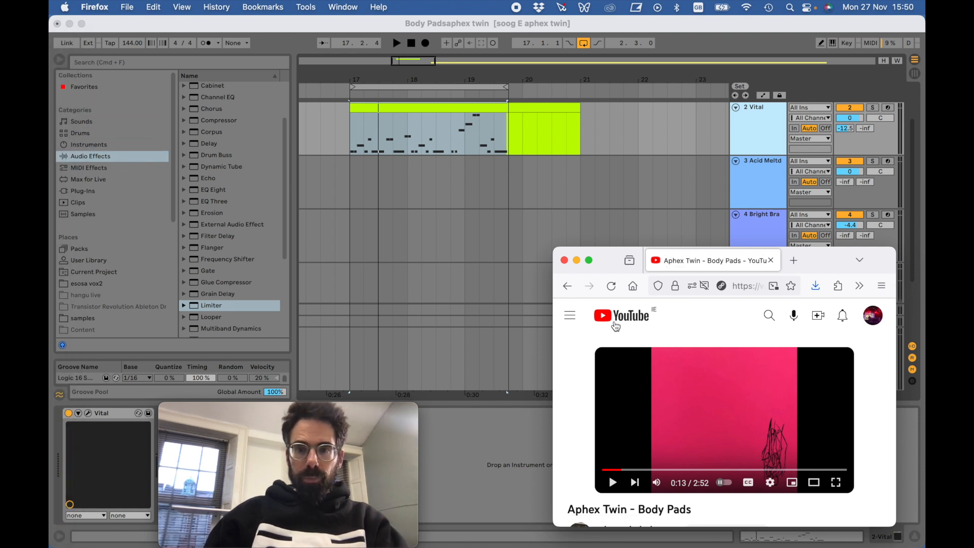
- Switch back to Ableton Live and open the recent set soog E aphex twin.als, saving the changes to Body Padsaphex twin
mouse_move(58, 118)
left_click(63, 185)
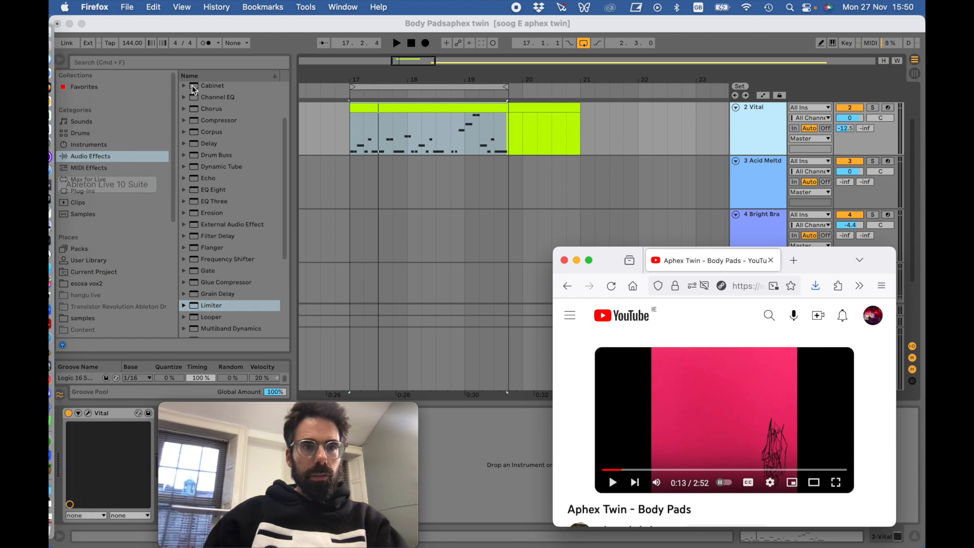
left_click(127, 9)
mouse_move(128, 52)
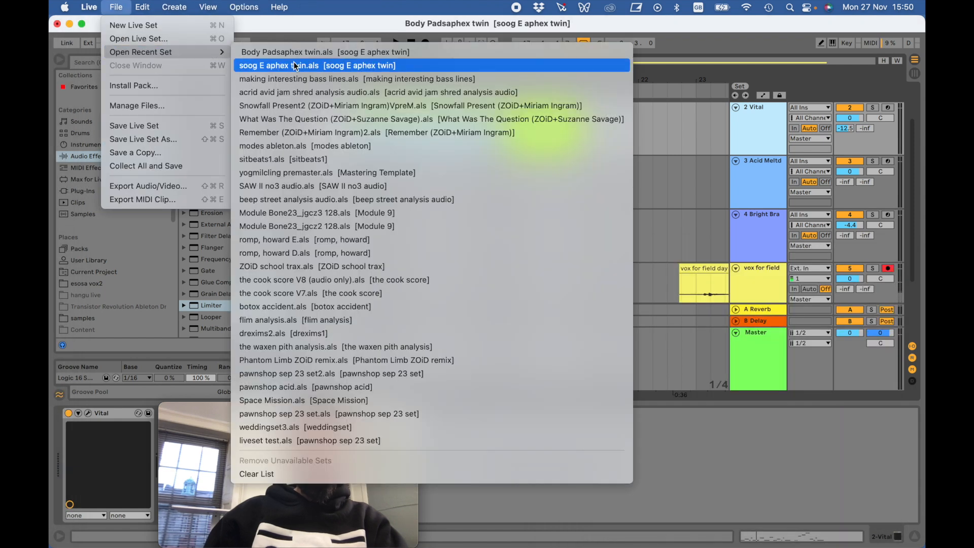
left_click(282, 67)
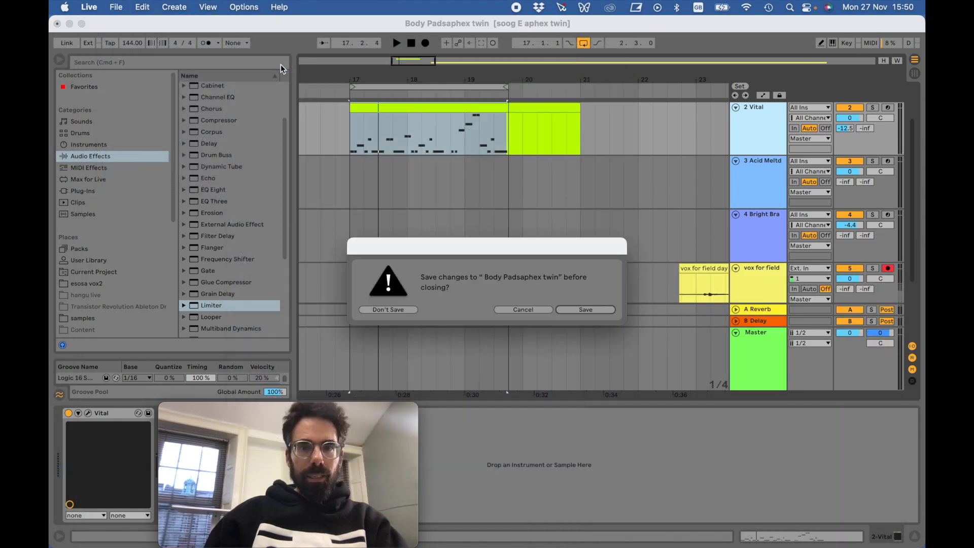
left_click(572, 310)
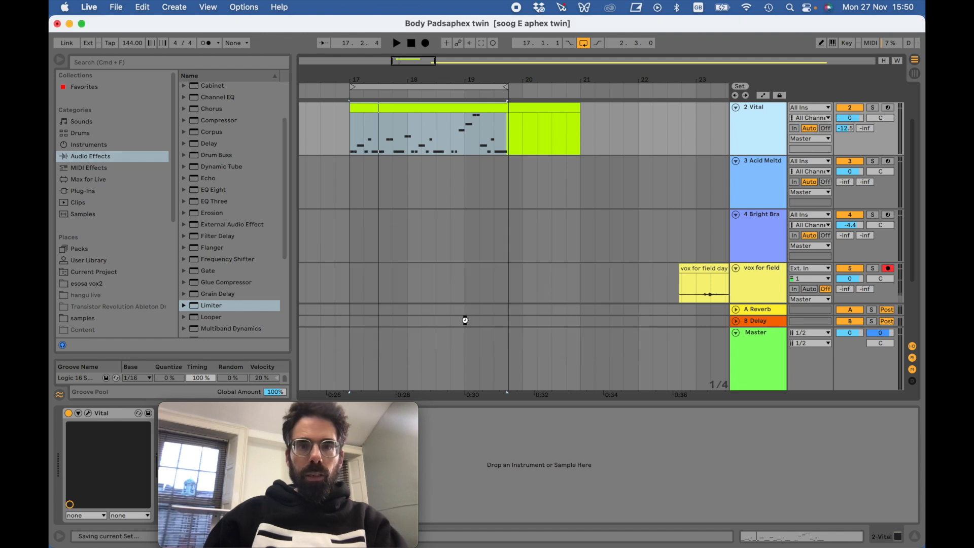
- Switch to Firefox and play the Aphex Twin - Soog E video up to about 0:17, pausing it there
mouse_move(53, 161)
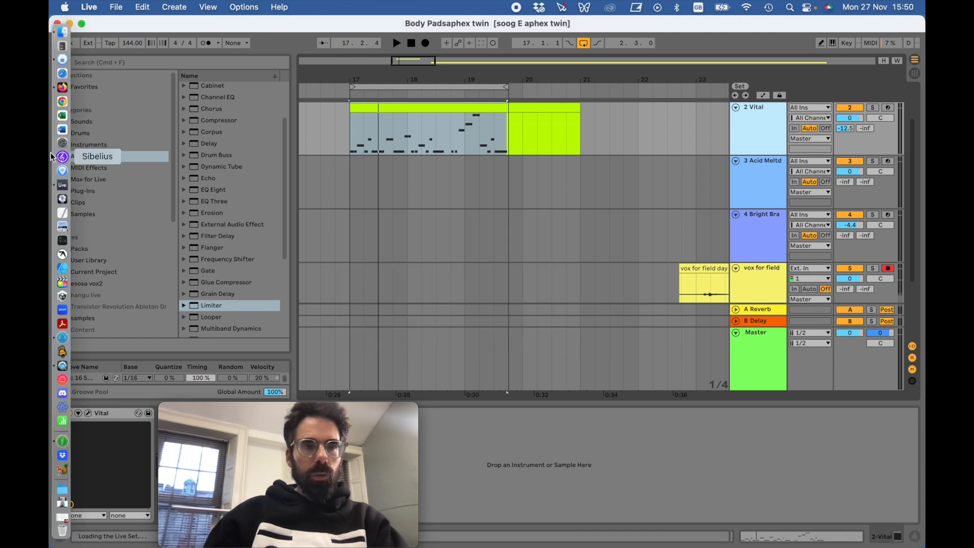
left_click(63, 88)
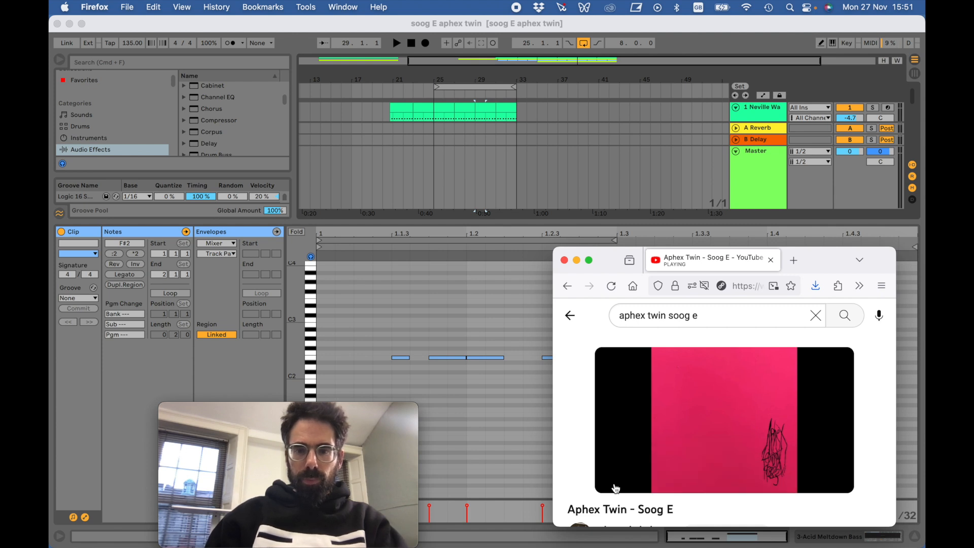
left_click(616, 488)
scroll(446, 146, "left", 1)
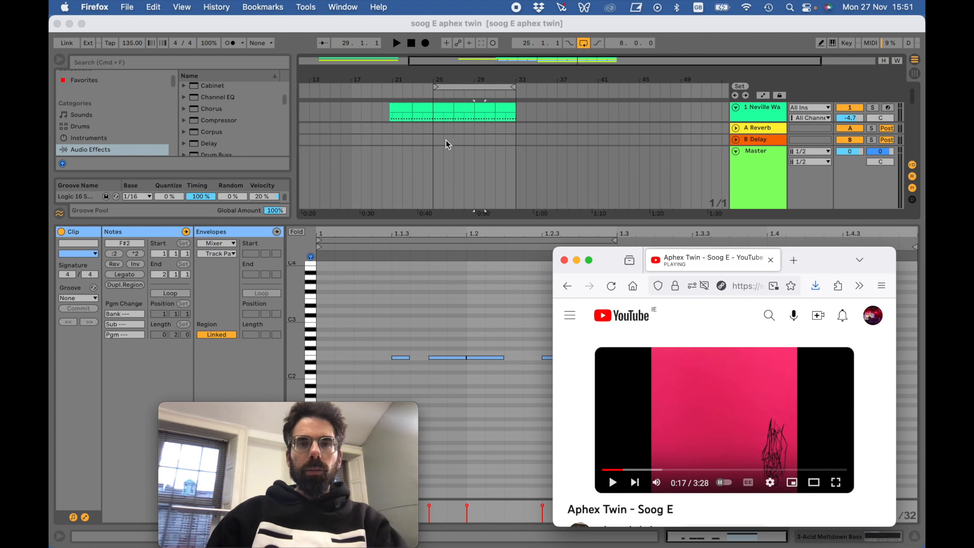
- Return to Ableton Live, enlarge the arrangement and play the Vital part from bar 17
left_click(437, 222)
left_click_drag(436, 221, 444, 337)
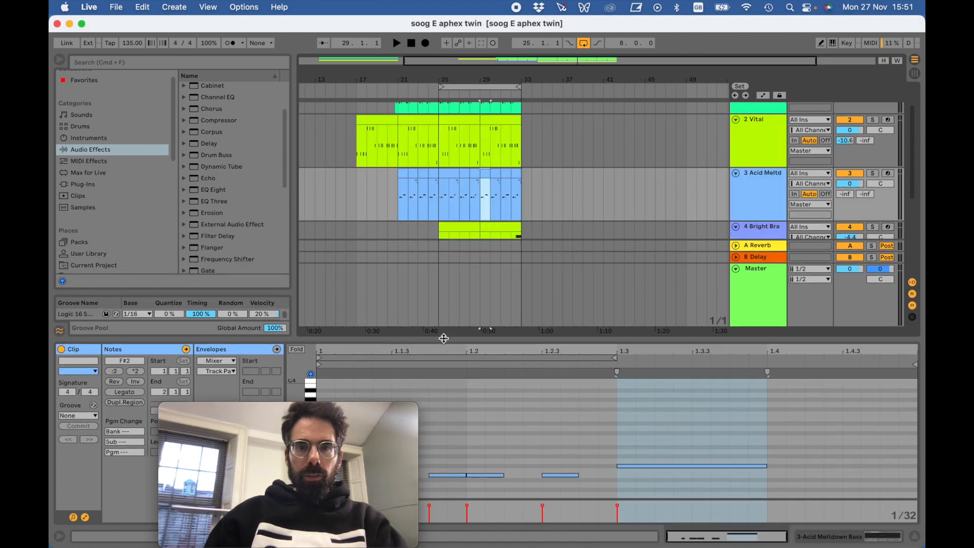
left_click_drag(354, 80, 361, 88)
left_click(364, 87)
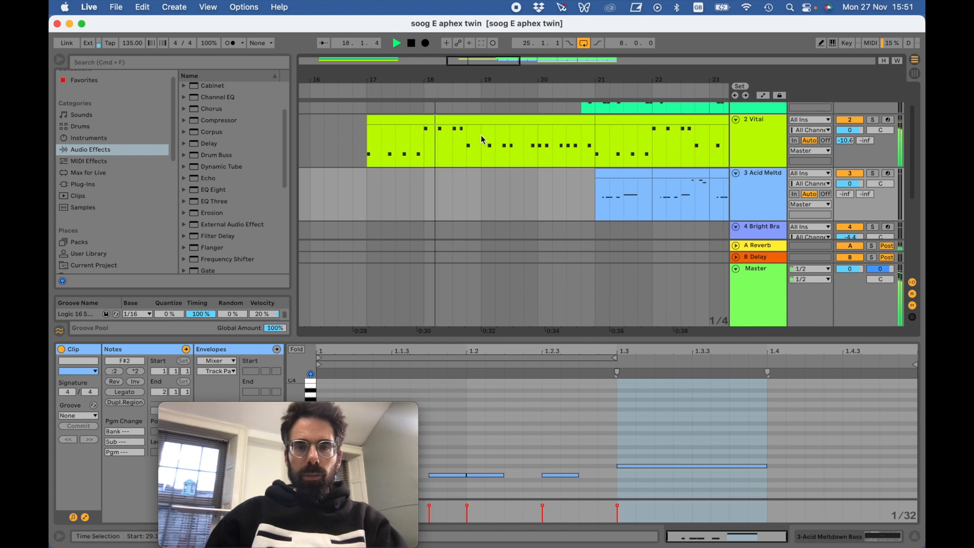
scroll(509, 136, "up", 3)
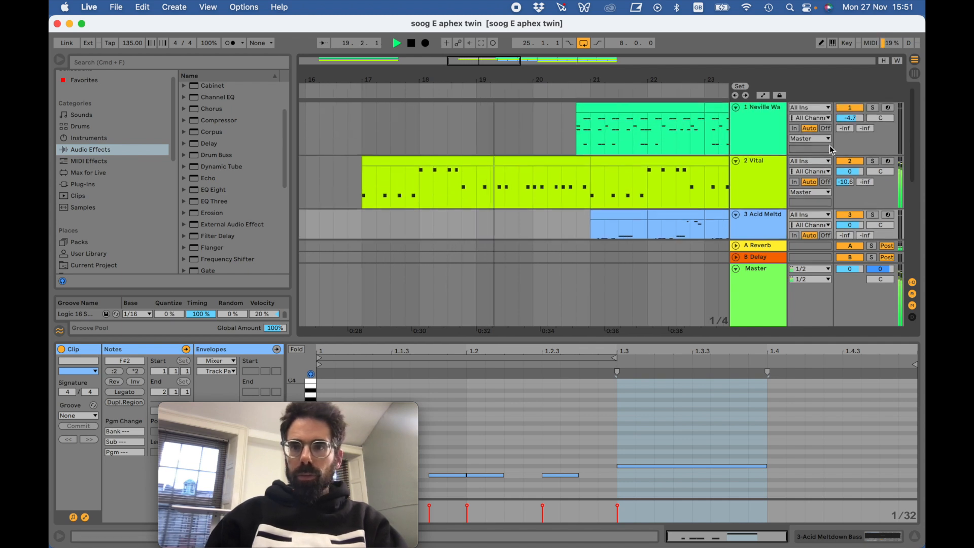
scroll(574, 190, "down", 2)
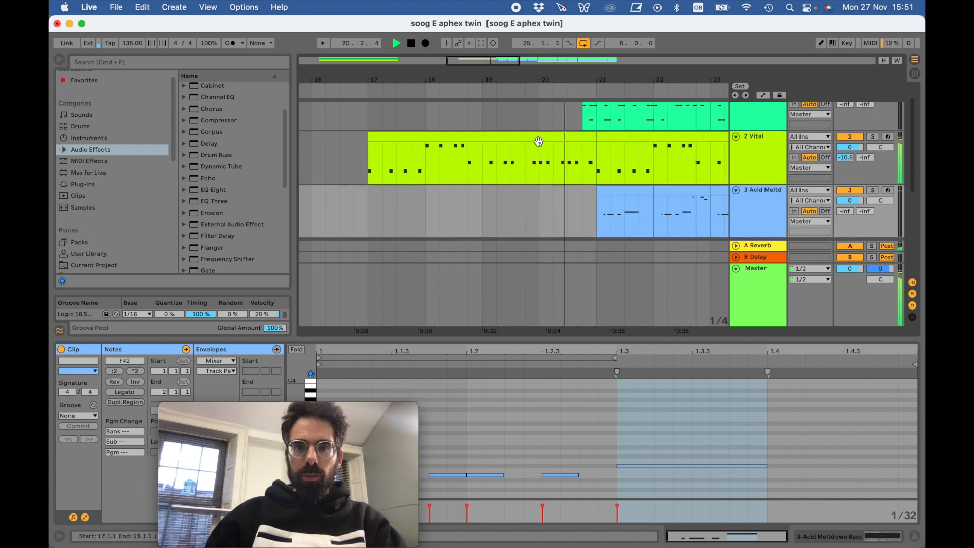
- Loop the first four-bar Vital clip from bar 17 and enlarge its note editor, stopping playback after listening
left_click(536, 139)
key("super+l")
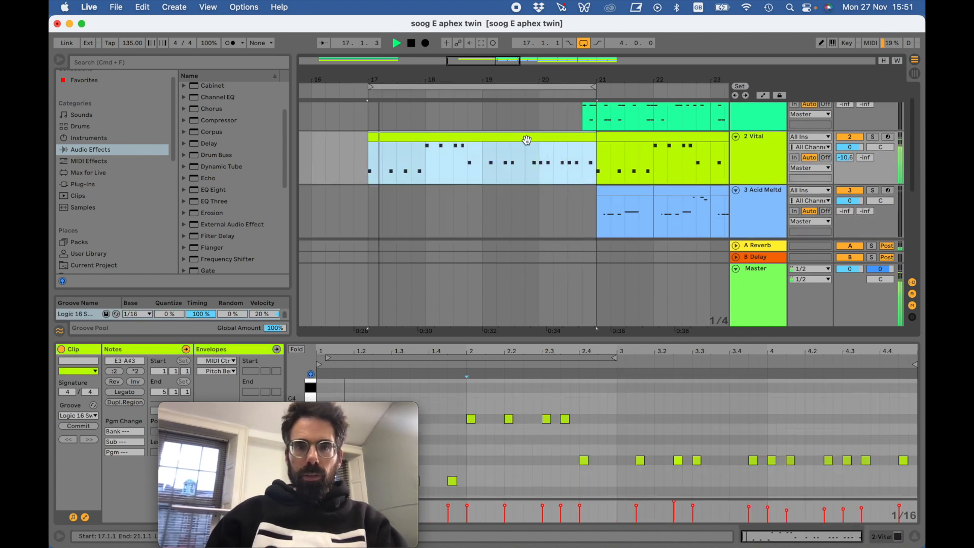
left_click_drag(496, 339, 491, 237)
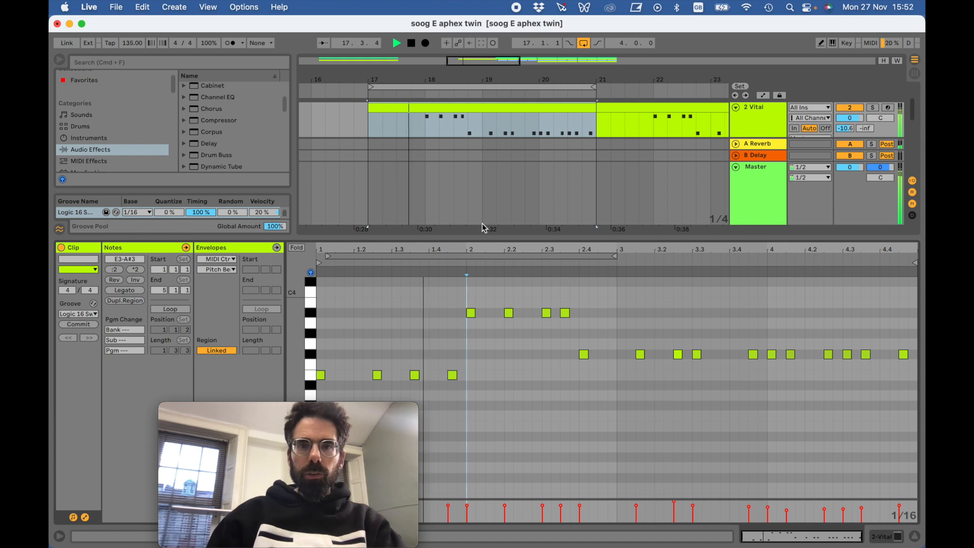
left_click(411, 43)
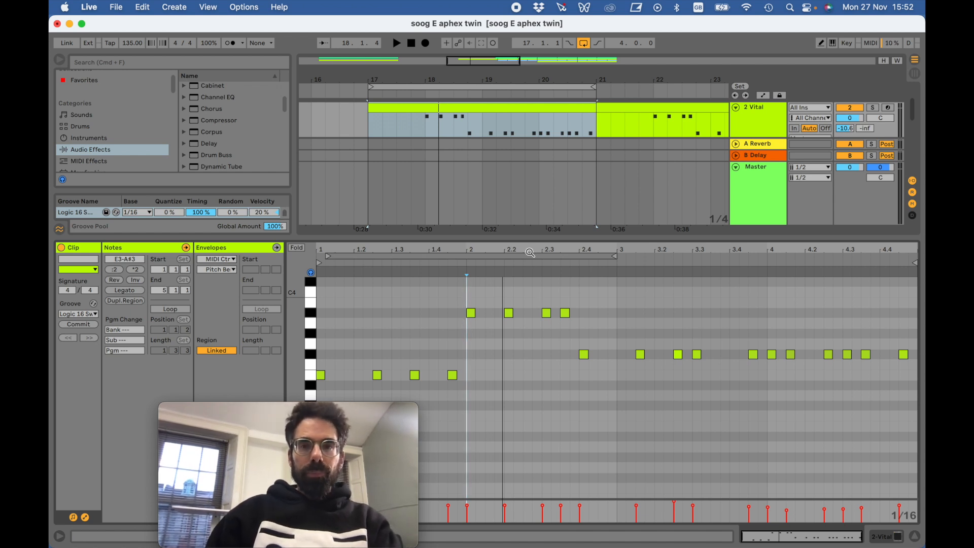
- Examine the pitches in the Vital clip's piano roll and replay the looped passage briefly
left_click_drag(528, 240, 528, 253)
scroll(537, 349, "down", 3)
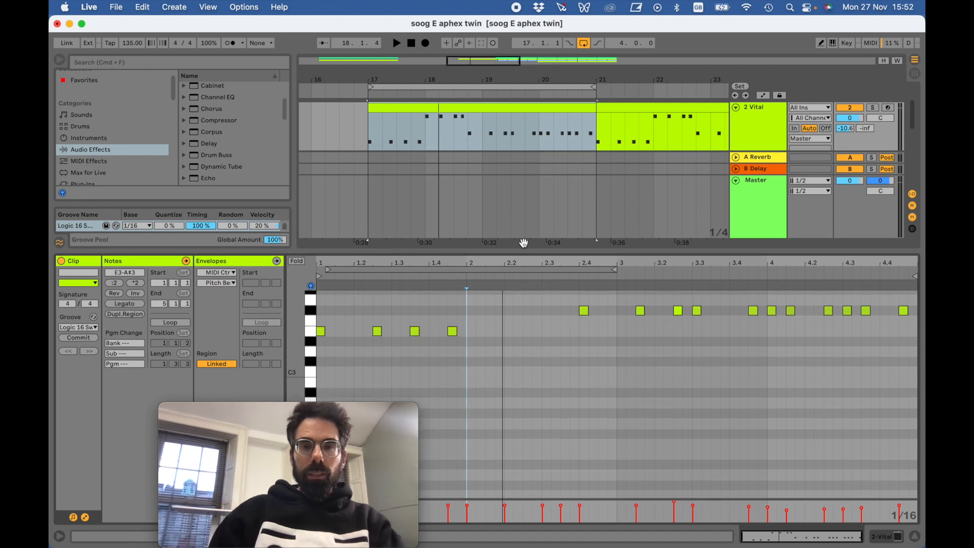
left_click_drag(523, 250, 524, 299)
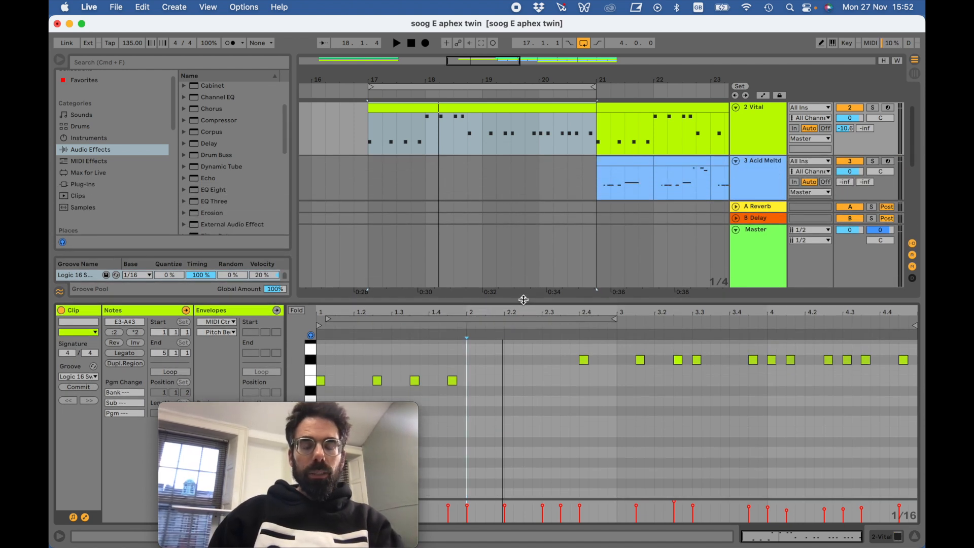
scroll(534, 360, "up", 5)
scroll(534, 358, "down", 4)
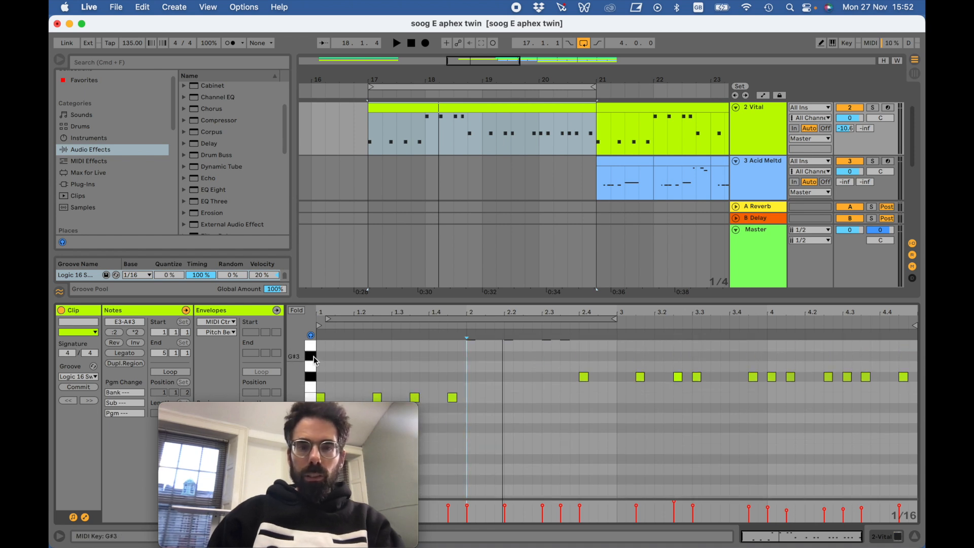
key("space")
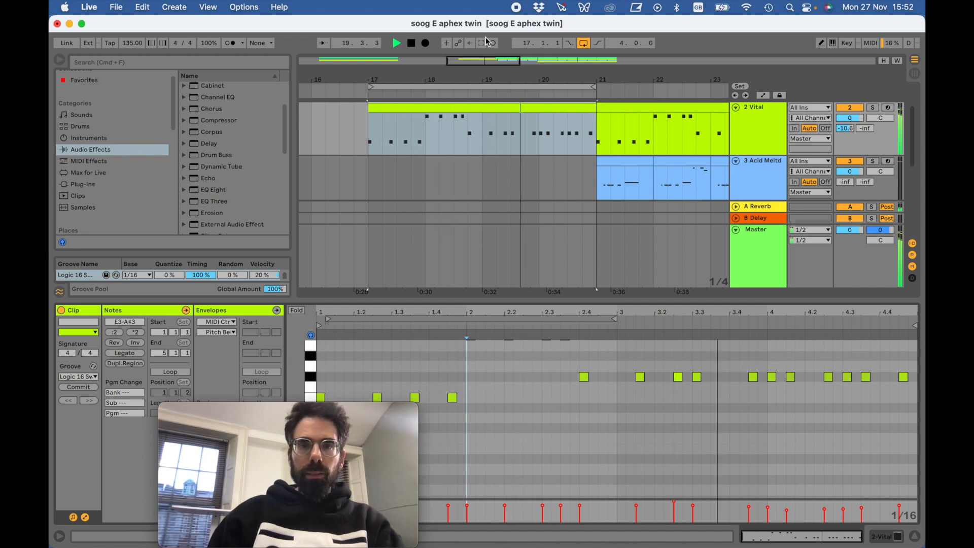
key("space")
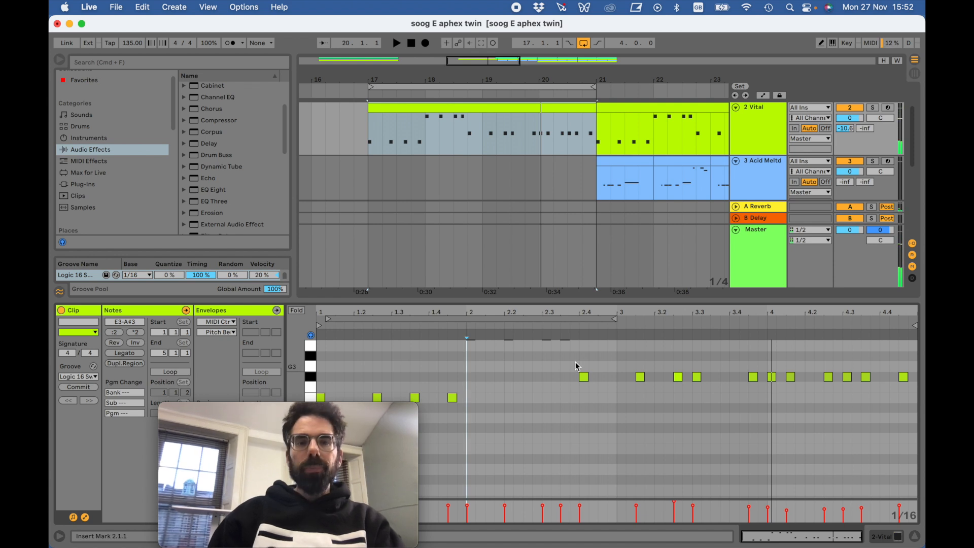
- Mute the 3 Acid Meltdown Bass track, leaving the Neville Watson drum and Vital tracks active
scroll(569, 137, "up", 3)
scroll(570, 137, "right", 3)
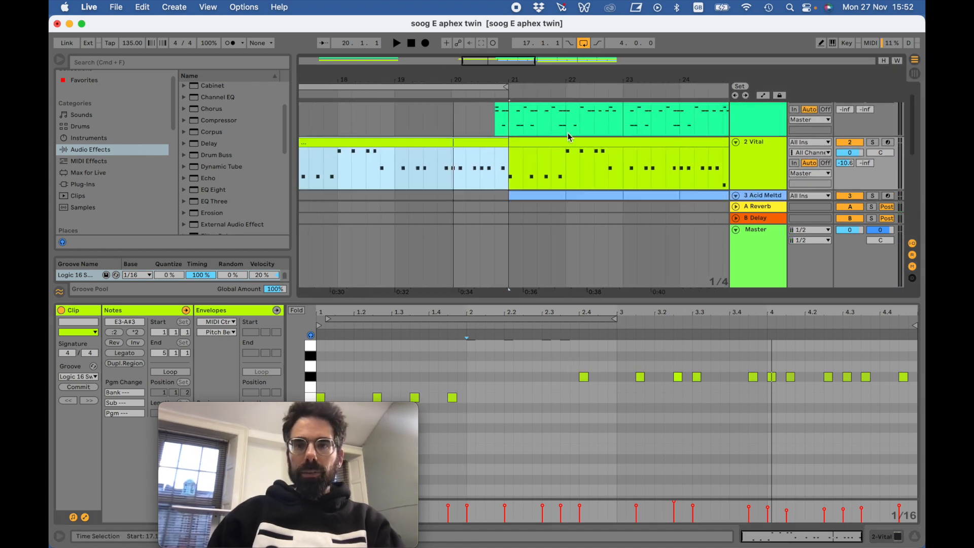
scroll(570, 137, "down", 1)
scroll(569, 137, "right", 2)
left_click(860, 185)
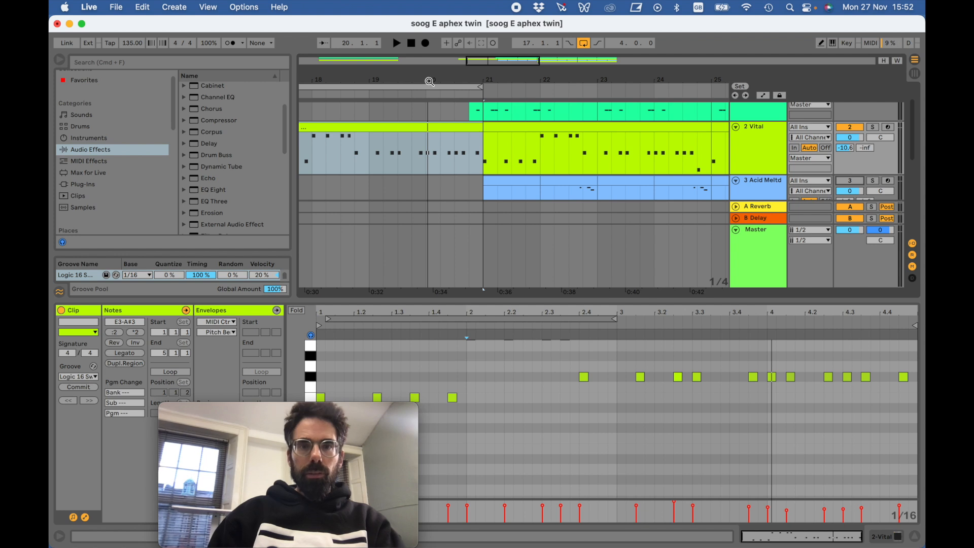
left_click_drag(429, 81, 428, 55)
scroll(528, 183, "up", 3)
scroll(528, 183, "right", 1)
left_click(851, 108)
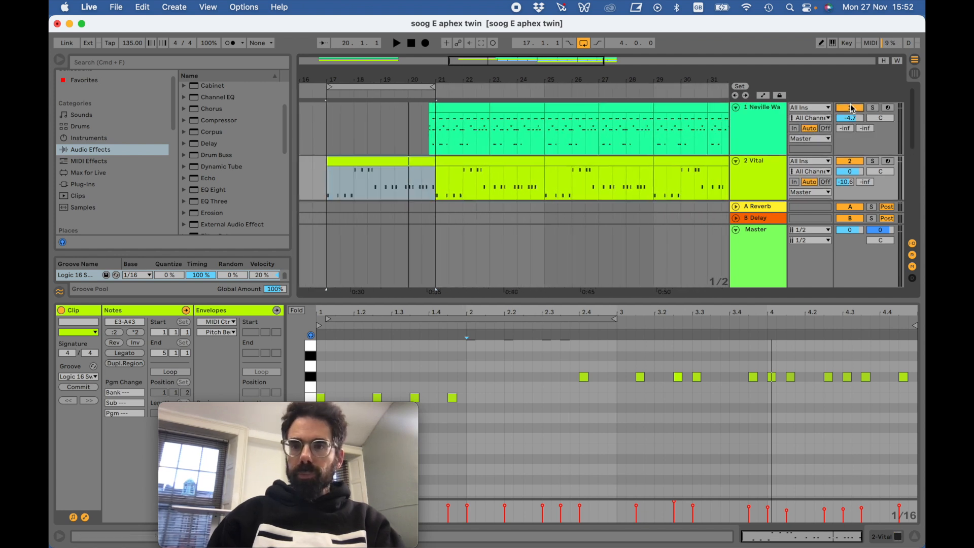
- Switch off looping and play the Vital line from bar 17 through the drum entry, stopping around bar 23
scroll(512, 193, "right", 1)
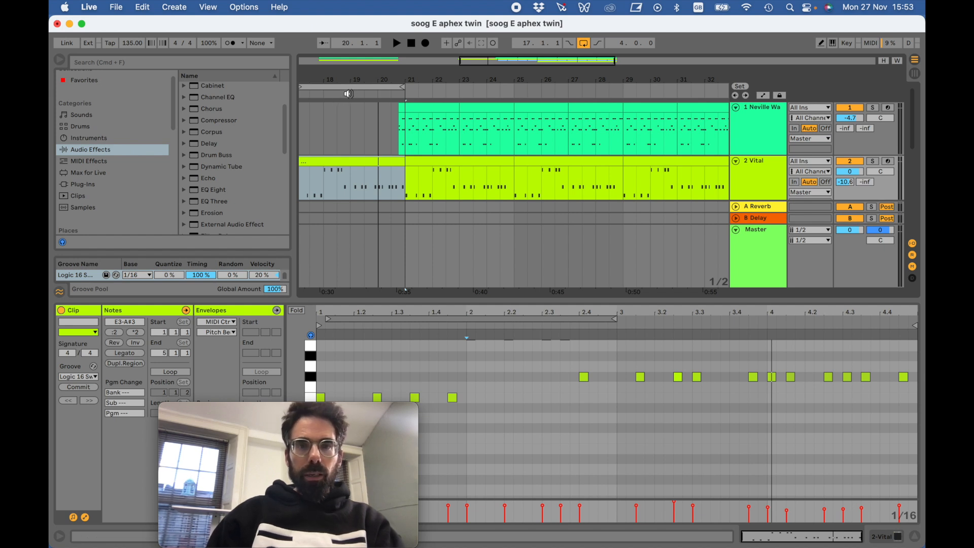
scroll(340, 130, "left", 1)
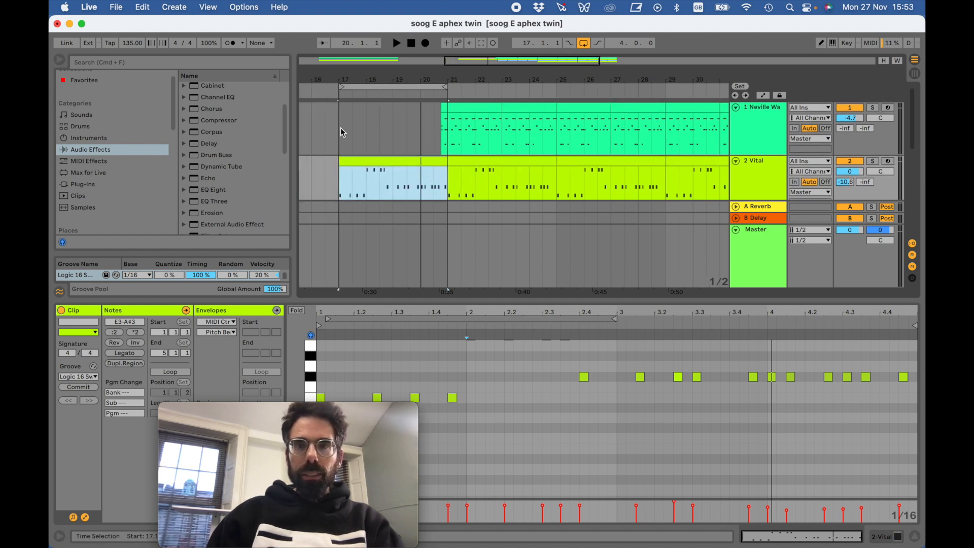
left_click(372, 87)
key("space")
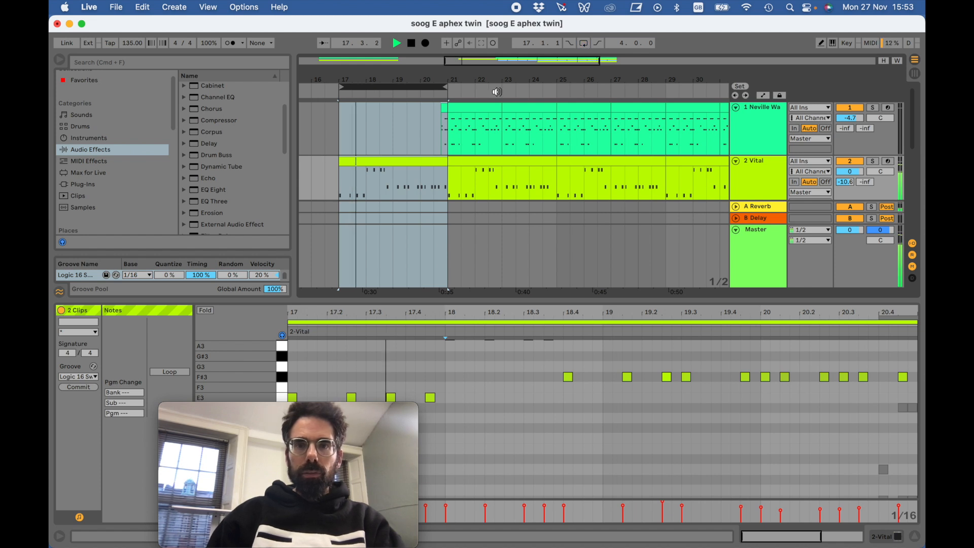
scroll(434, 84, "down", 2)
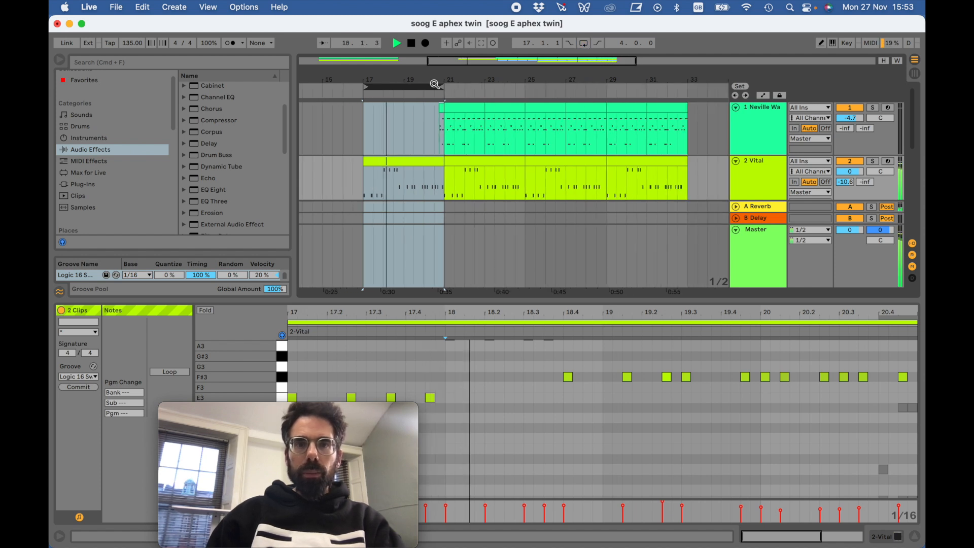
left_click(411, 45)
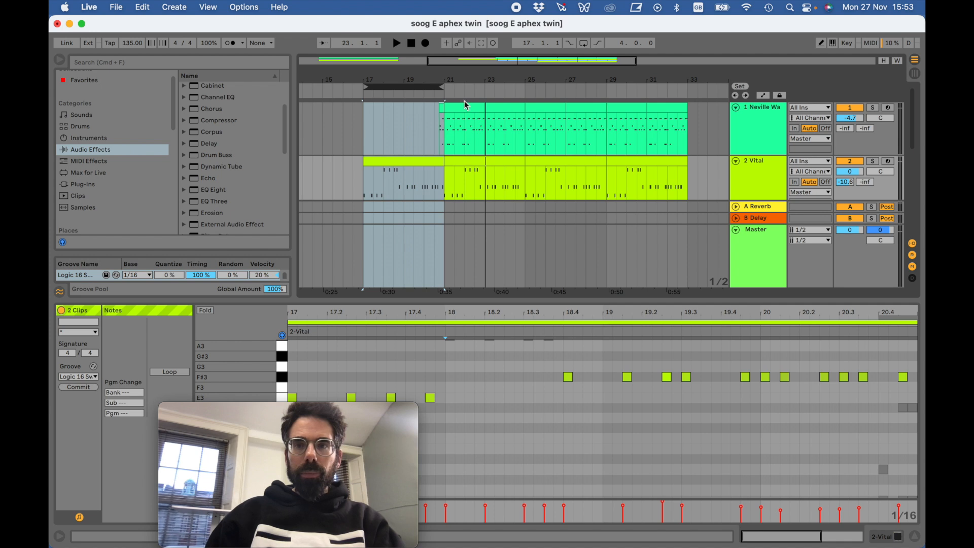
- Move the four-bar loop region to start at bar 21 and show the Acid Meltdown Bass track beneath it
scroll(513, 136, "right", 5)
scroll(398, 136, "down", 3)
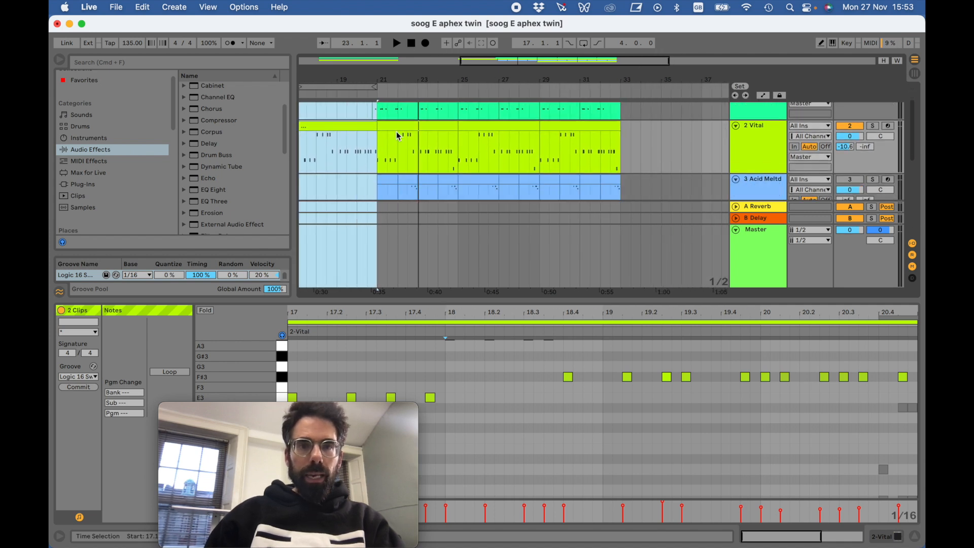
left_click_drag(346, 89, 429, 87)
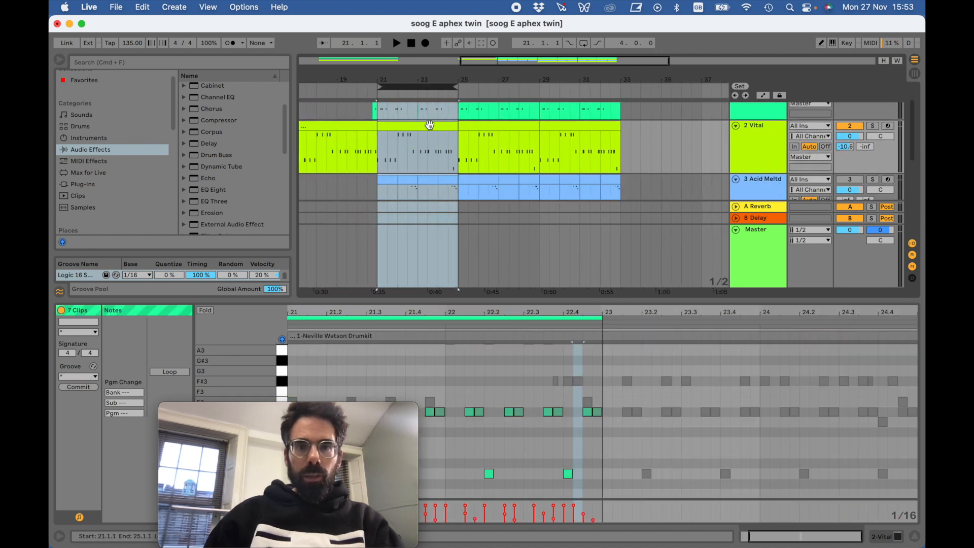
scroll(430, 128, "down", 1)
scroll(430, 128, "down", 1)
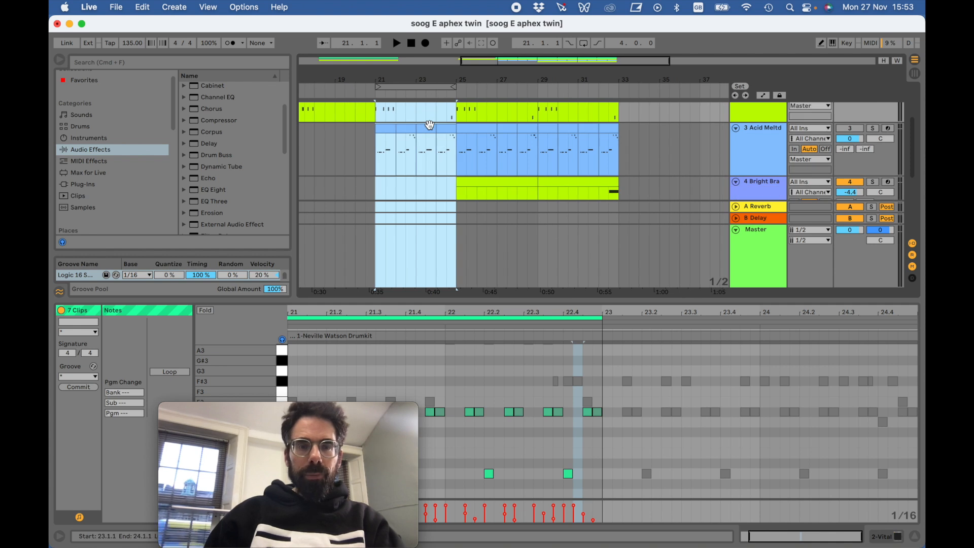
- Switch to Firefox and play the passage of the Soog E video just after 0:30, pausing at about 0:36
left_click(62, 89)
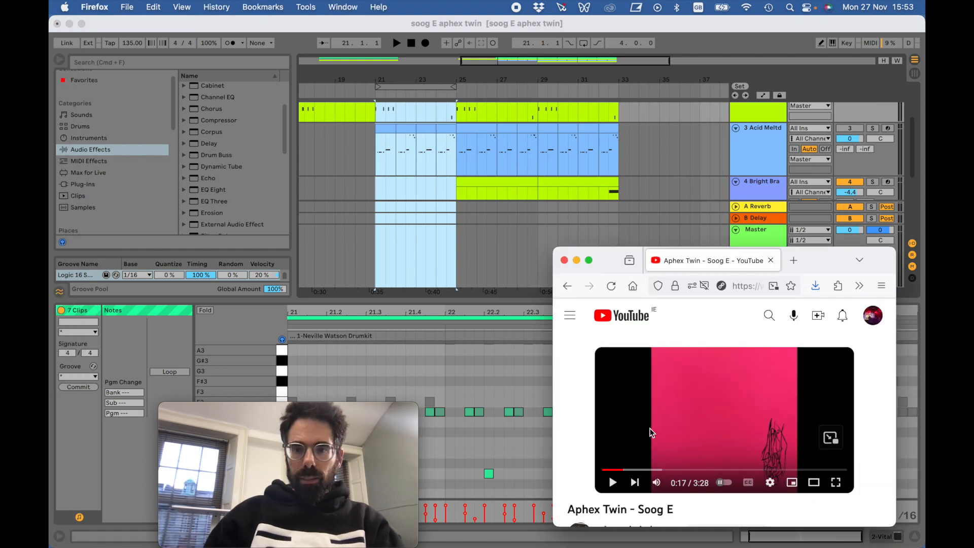
left_click(613, 482)
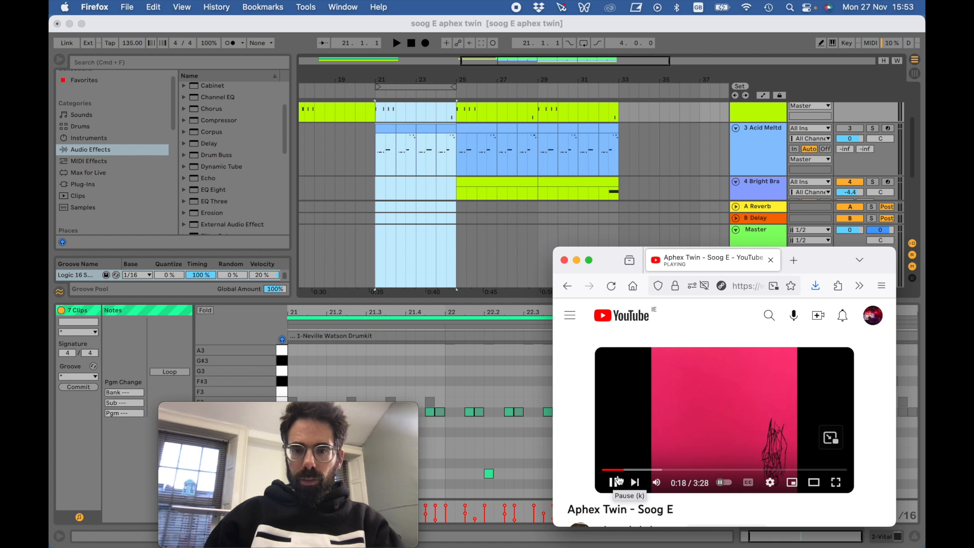
left_click(634, 471)
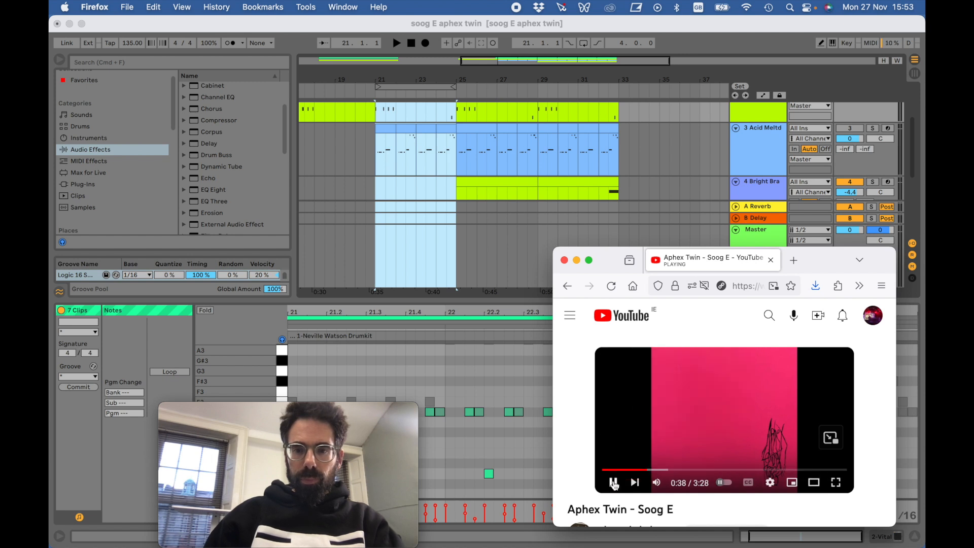
left_click(641, 471)
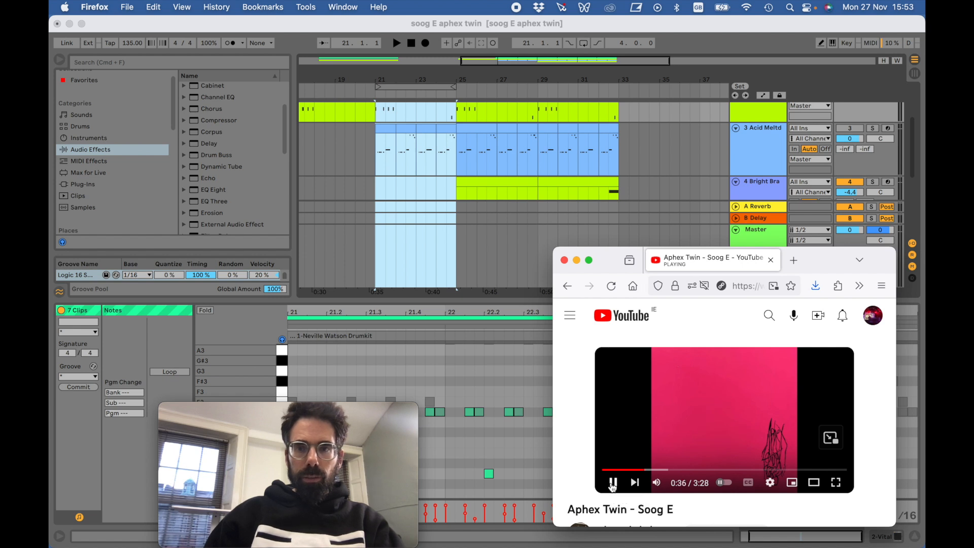
left_click(613, 484)
- Return to Ableton Live, reactivate the Acid Meltdown Bass track and play the arrangement from bar 21 to about bar 24
left_click(858, 130)
left_click(858, 131)
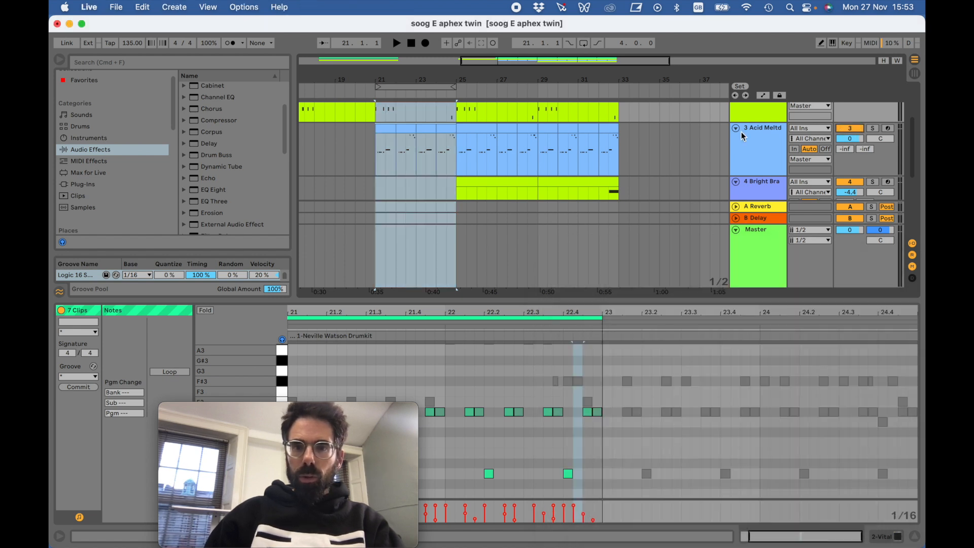
left_click(364, 93)
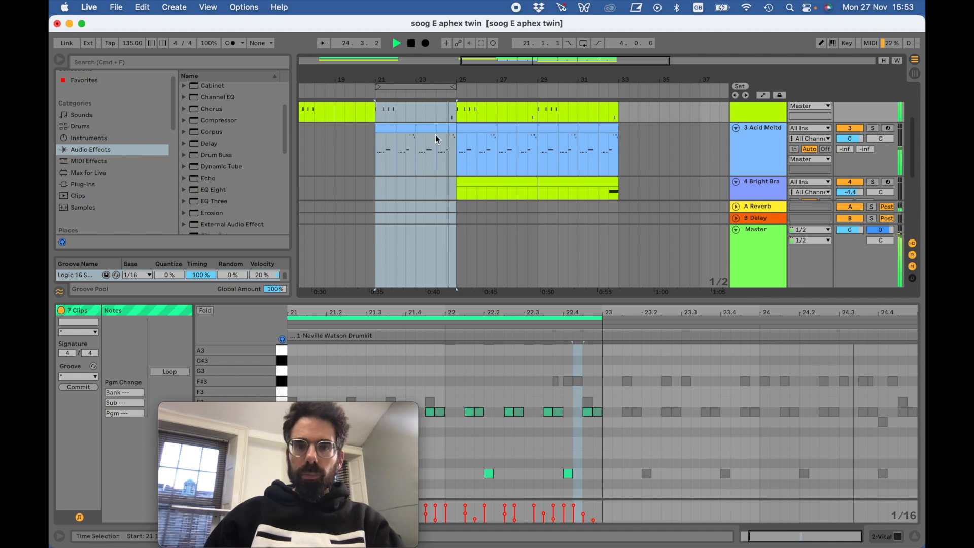
key("space")
- Open the Acid Meltdown Bass clip at bar 24 and enlarge its piano roll until the note names are readable
left_click(448, 129)
left_click(448, 130)
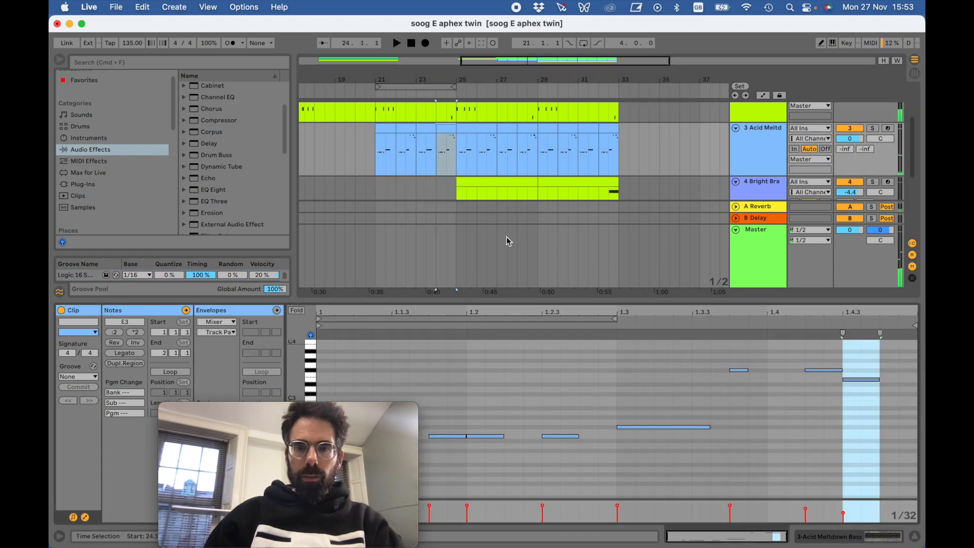
left_click_drag(509, 300, 508, 251)
left_click_drag(296, 391, 316, 394)
scroll(390, 351, "up", 5)
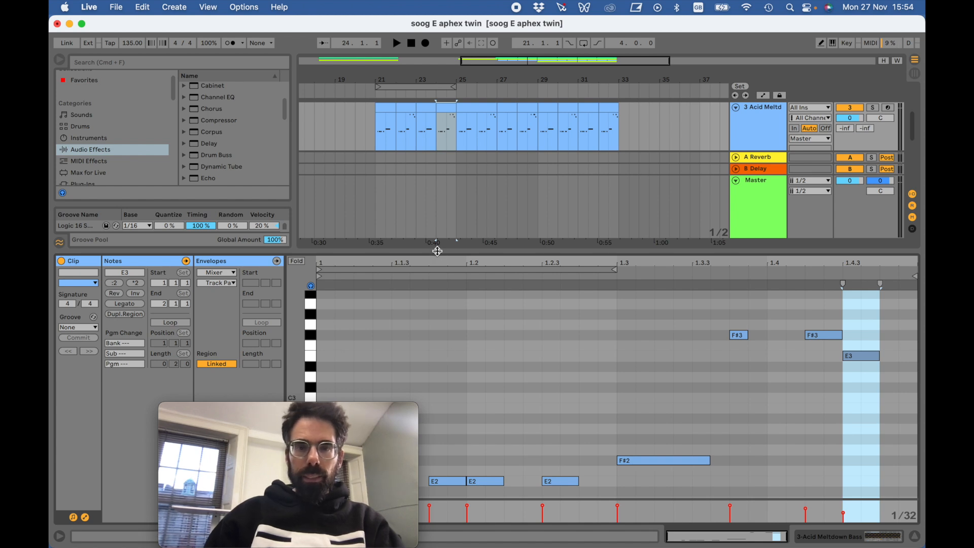
- Shrink the piano roll and move the four-bar loop region to start at bar 25
left_click_drag(437, 250, 437, 389)
left_click(426, 87)
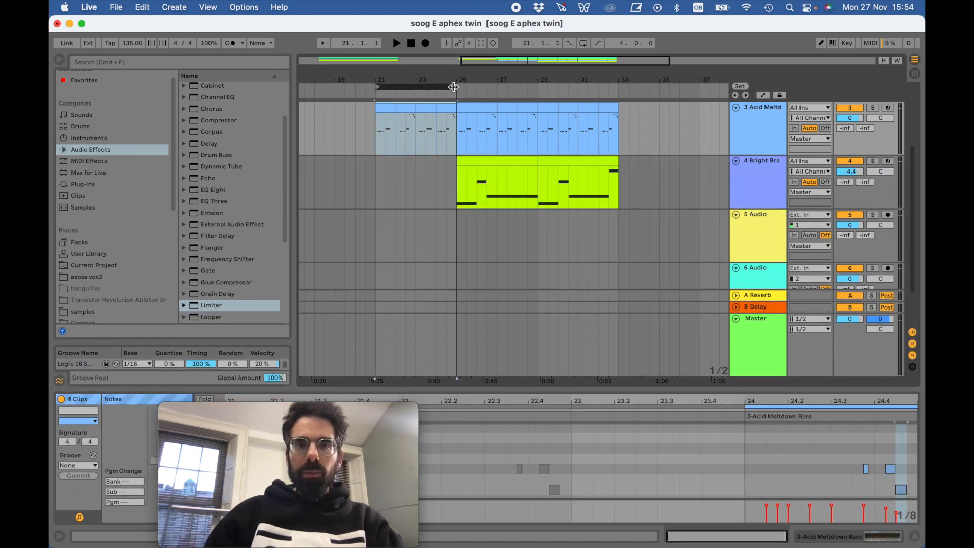
left_click_drag(426, 87, 507, 87)
- Switch to Firefox, skip ahead in the Soog E video and play it, pausing at about 1:19
mouse_move(61, 168)
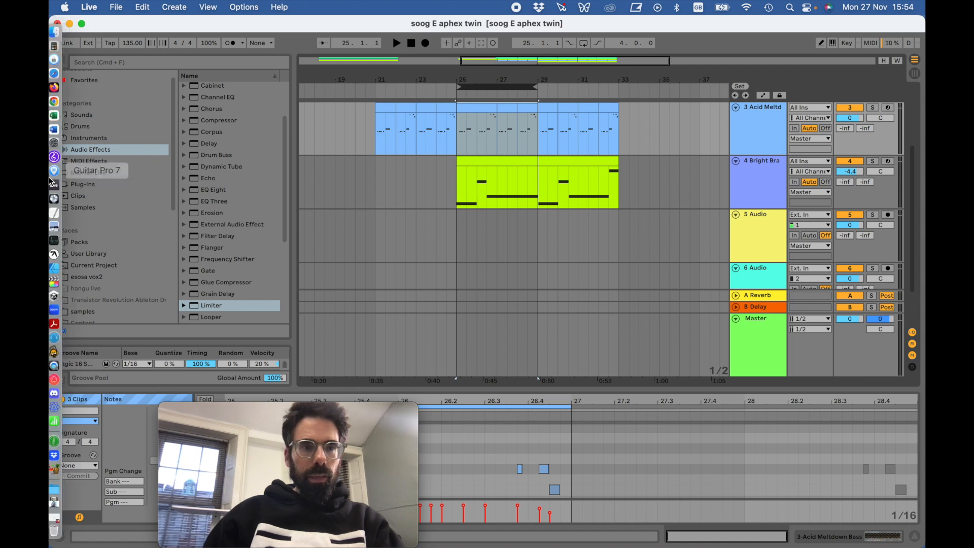
left_click(63, 87)
left_click_drag(654, 471, 668, 470)
left_click(613, 483)
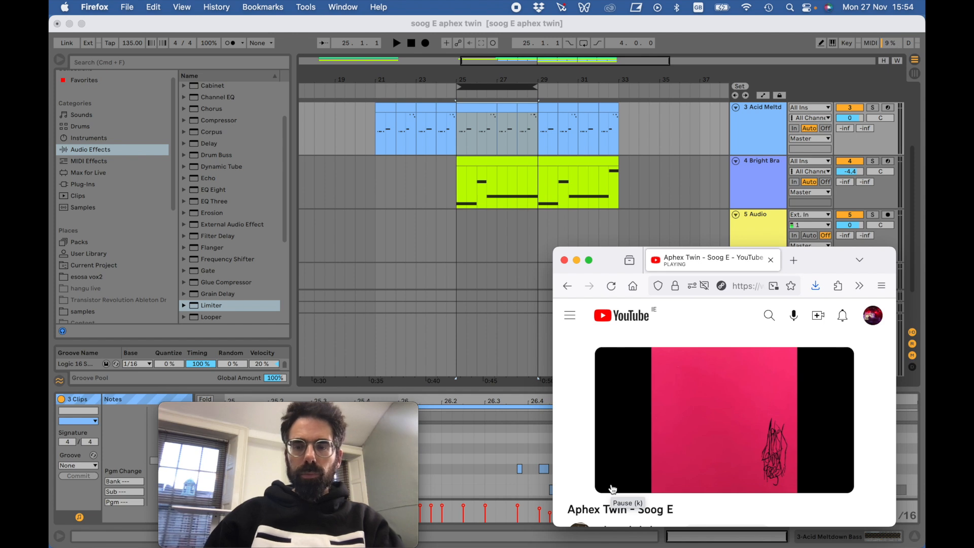
mouse_move(613, 488)
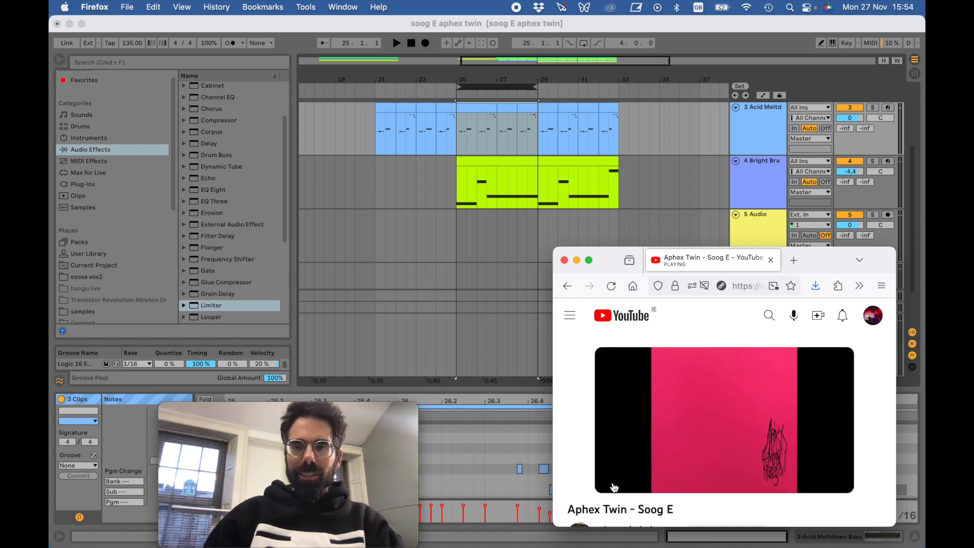
left_click(613, 485)
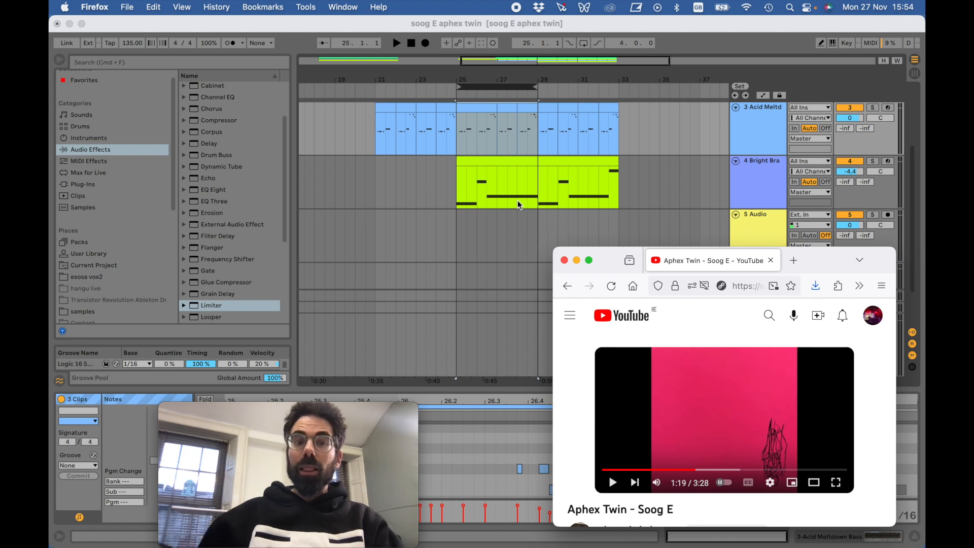
- Return to Ableton Live, open the Bright Brass clip at bar 25 in an enlarged piano roll and play from bar 25
left_click(497, 87)
left_click(489, 165)
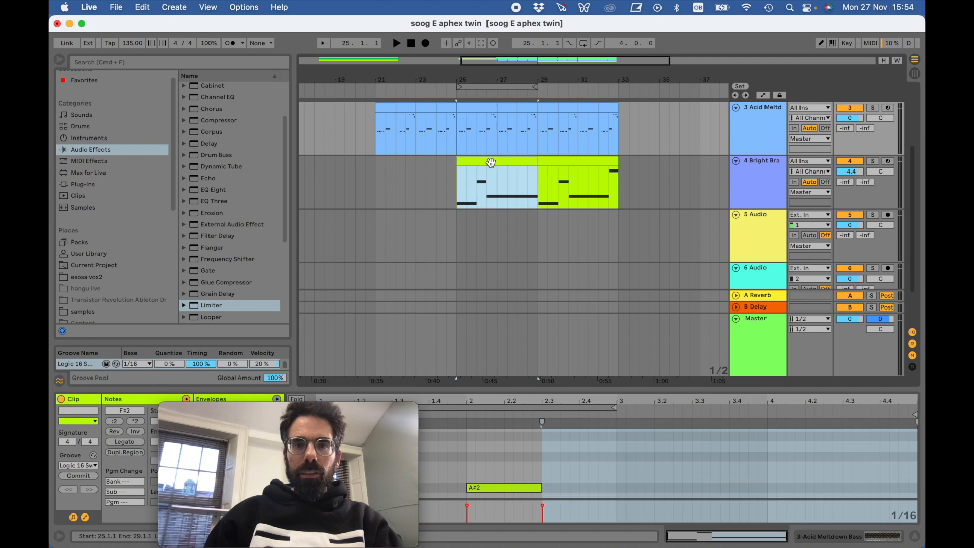
left_click_drag(522, 390, 522, 104)
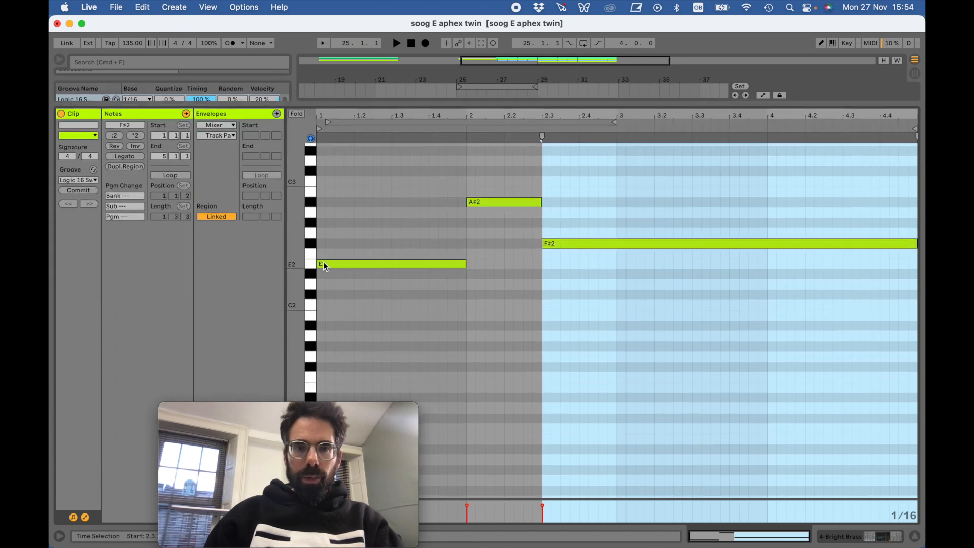
left_click(311, 265)
key("space")
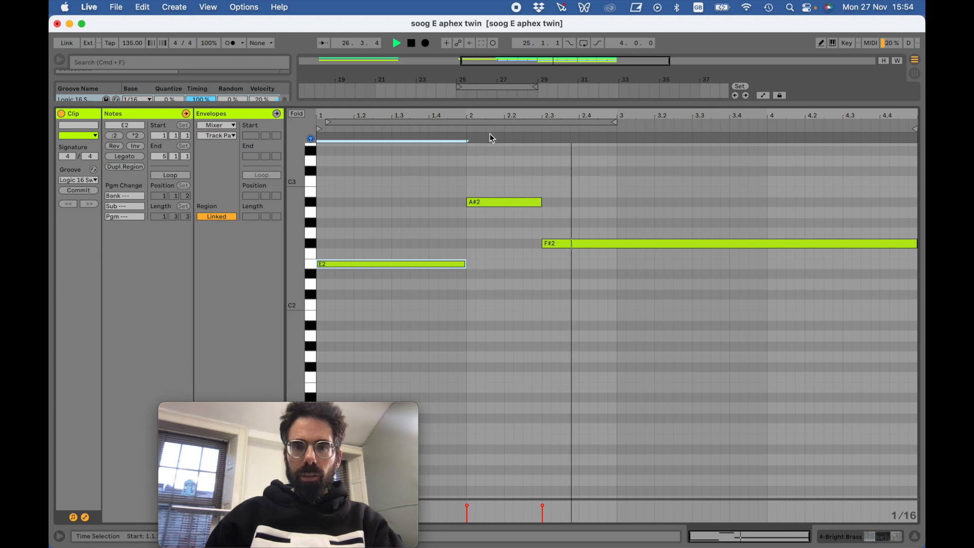
- Open the second Bright Brass clip at bar 29 during playback and stop at about bar 33
left_click_drag(561, 103, 556, 212)
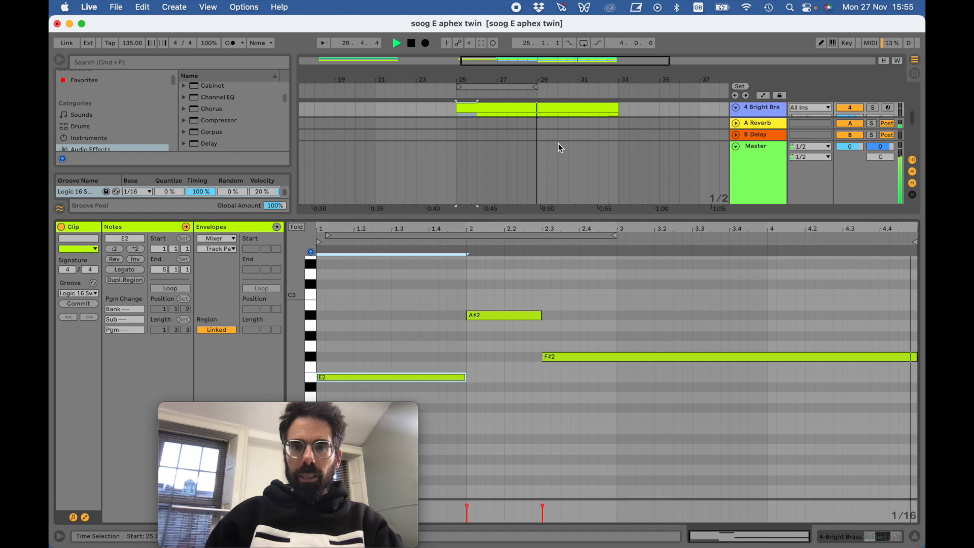
scroll(565, 168, "up", 3)
scroll(574, 127, "down", 3)
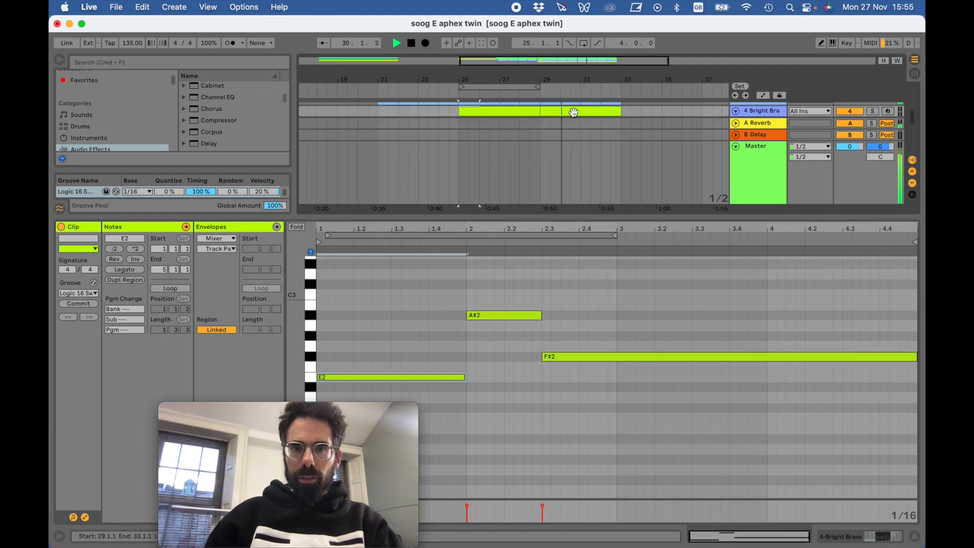
double_click(574, 111)
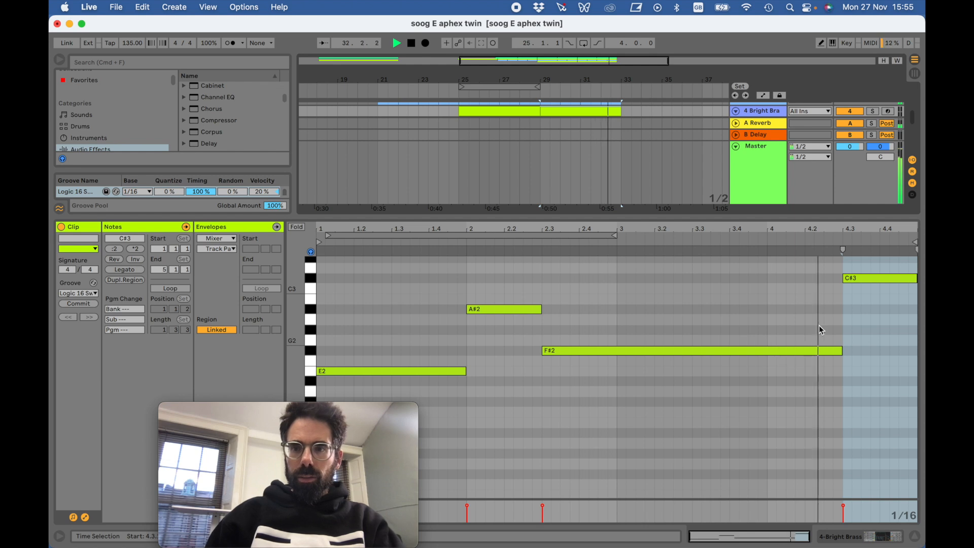
key("space")
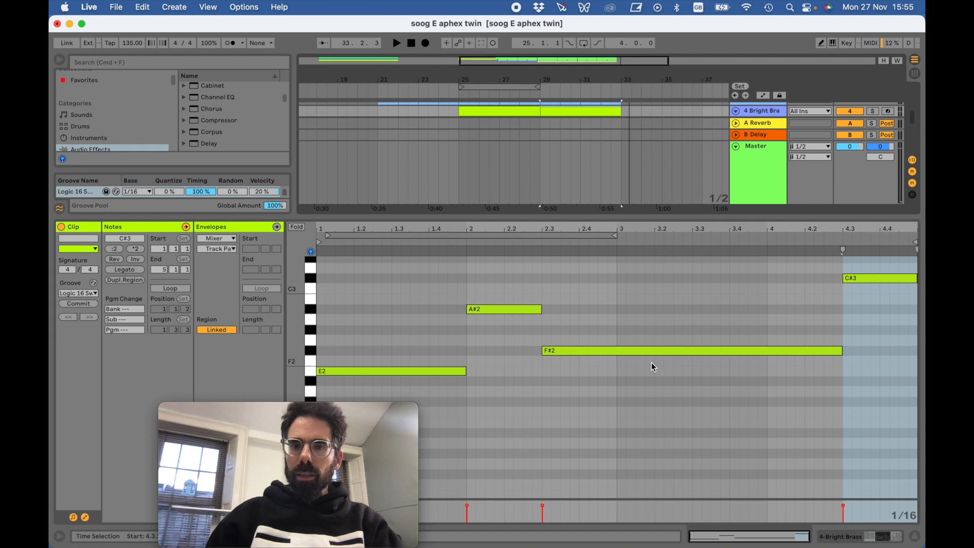
- Switch to Firefox, replay the Soog E passage around 1:13 and move the browser window down off the arrangement
left_click_drag(544, 216, 543, 239)
scroll(581, 483, "down", 3)
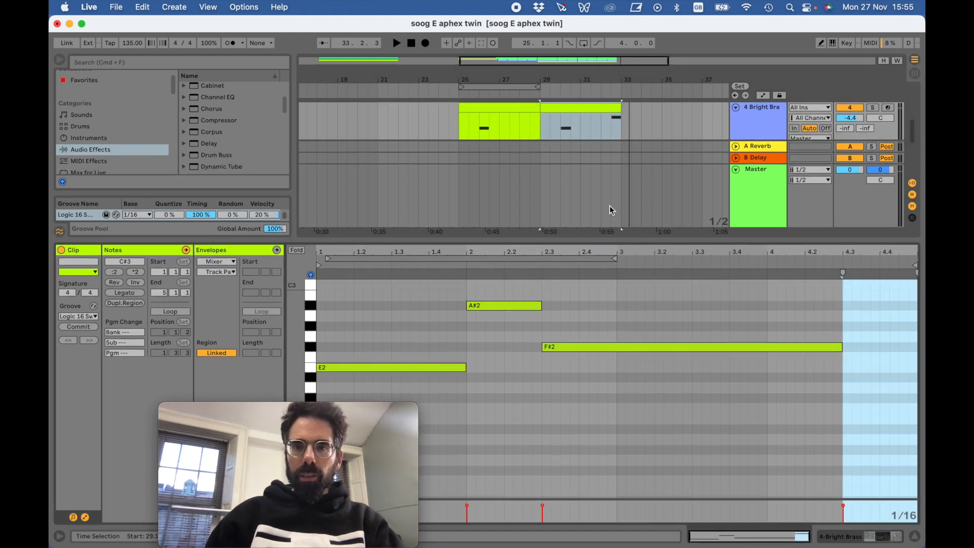
left_click(64, 87)
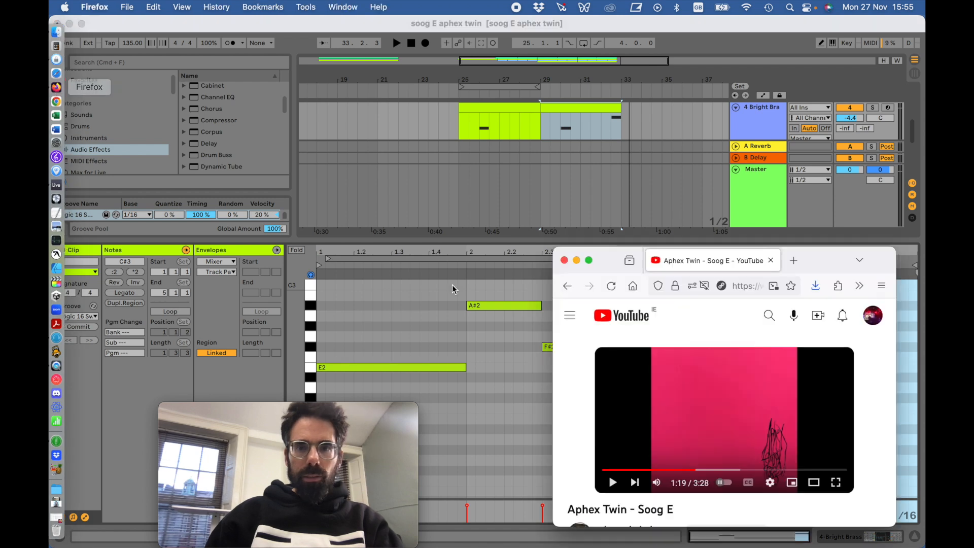
left_click(613, 483)
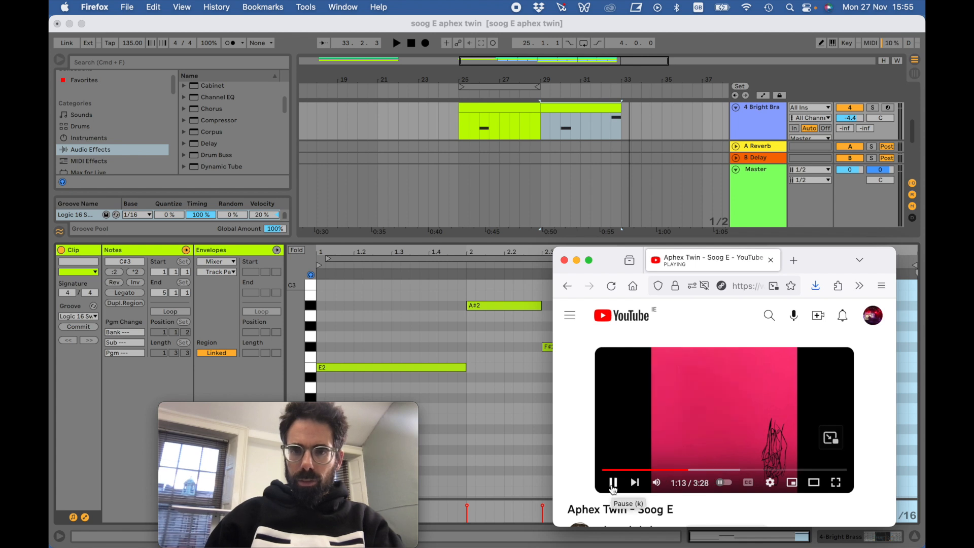
left_click_drag(817, 269, 756, 372)
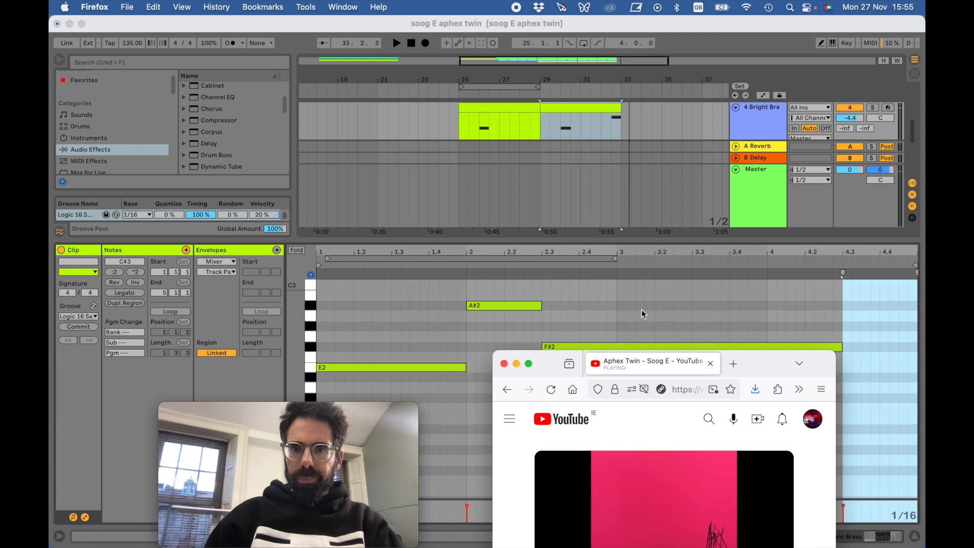
- Return to Ableton Live and audition the F#2 and C#3 notes of the Bright Brass clip at bar 29
left_click(606, 105)
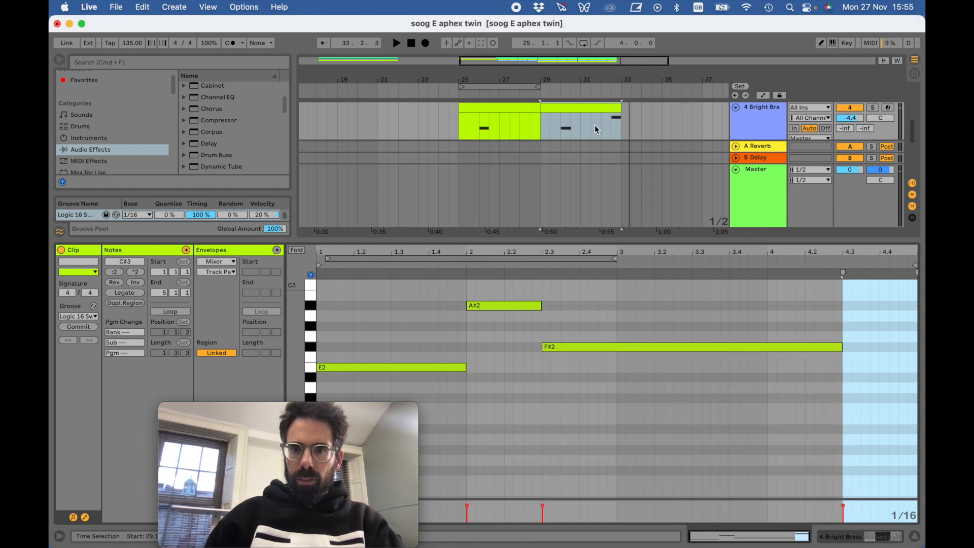
left_click(676, 347)
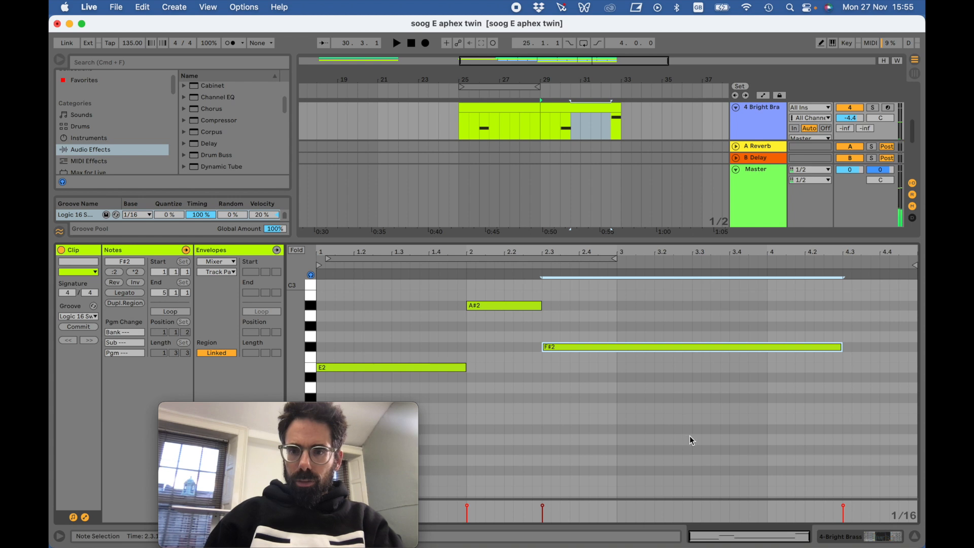
scroll(701, 353, "up", 5)
left_click(311, 343)
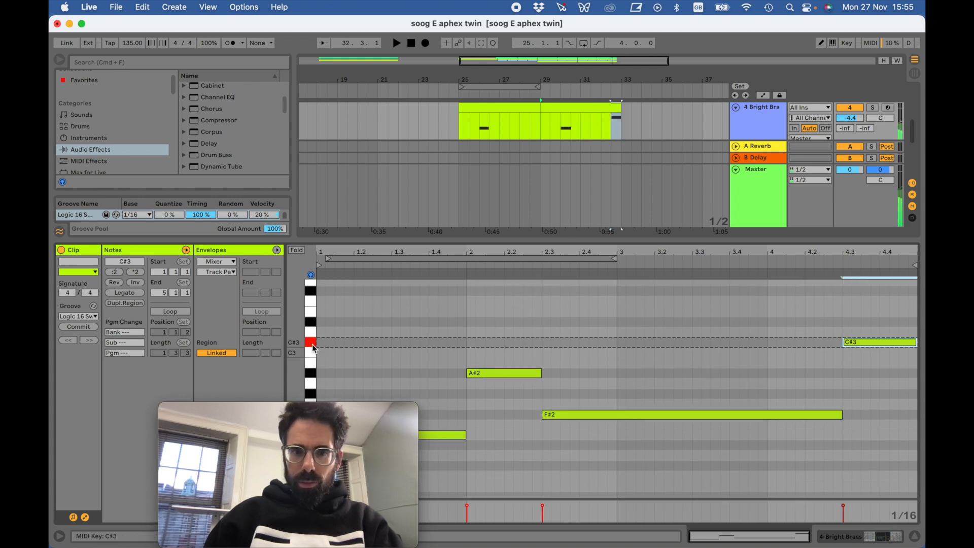
scroll(629, 385, "down", 2)
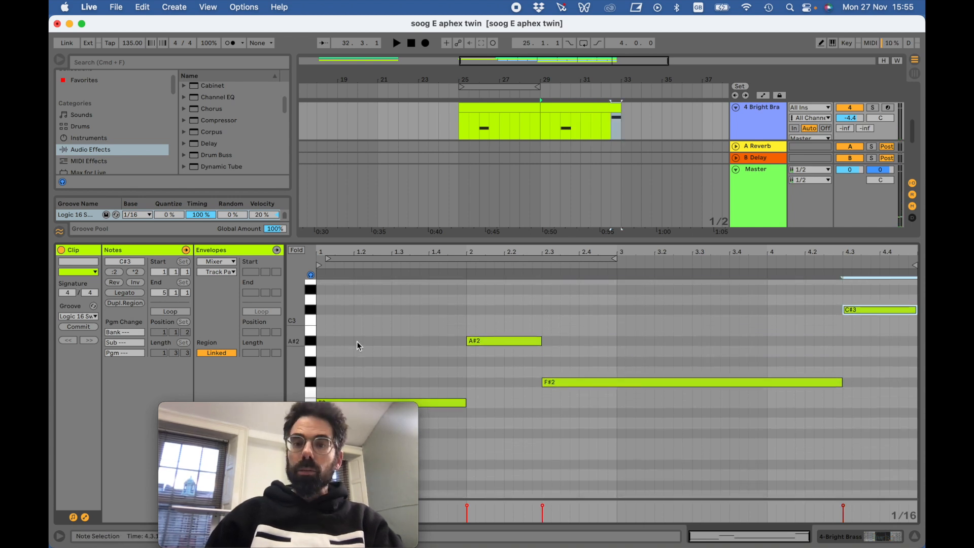
- Shrink the piano roll and play all tracks together from bar 29 to about bar 33
scroll(357, 342, "down", 1)
left_click_drag(495, 240, 497, 319)
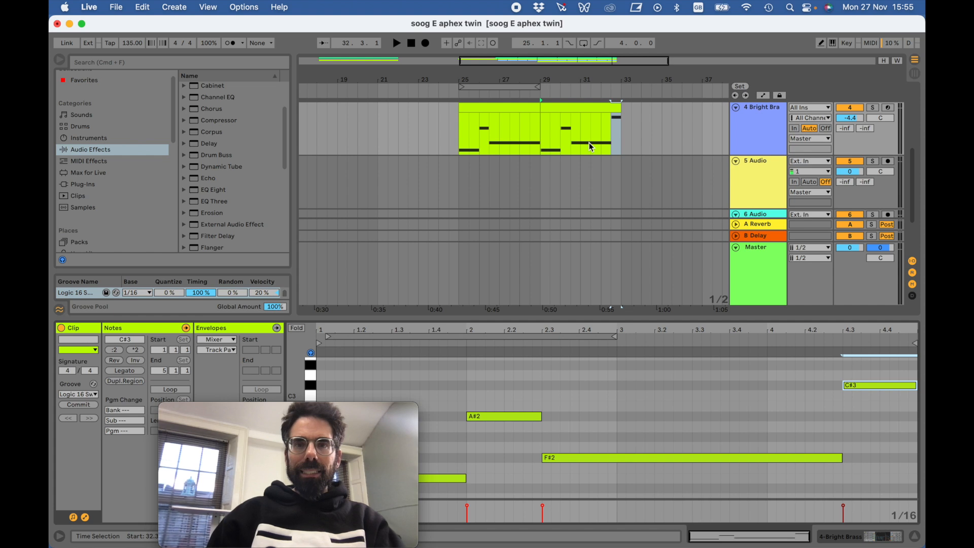
left_click_drag(599, 322, 599, 382)
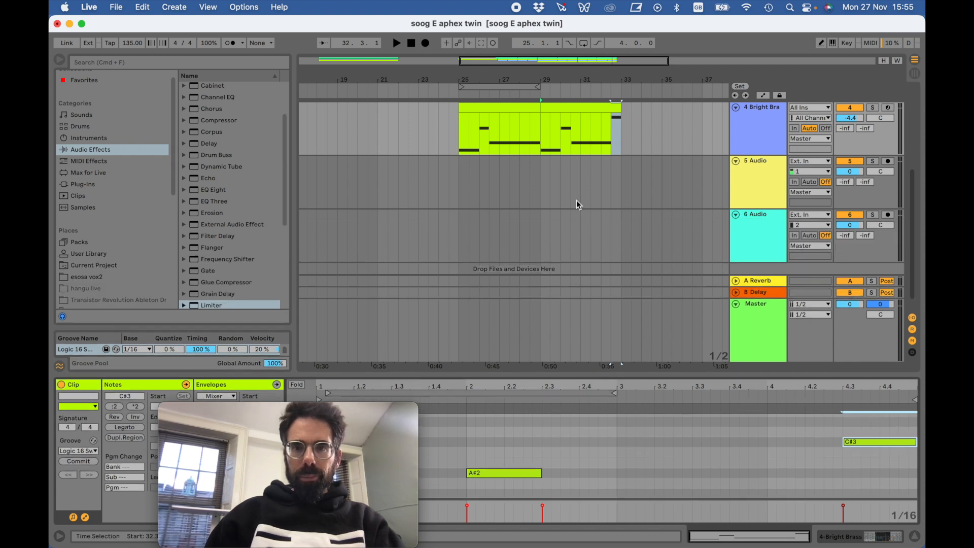
scroll(577, 200, "up", 5)
scroll(576, 200, "up", 3)
scroll(576, 200, "right", 5)
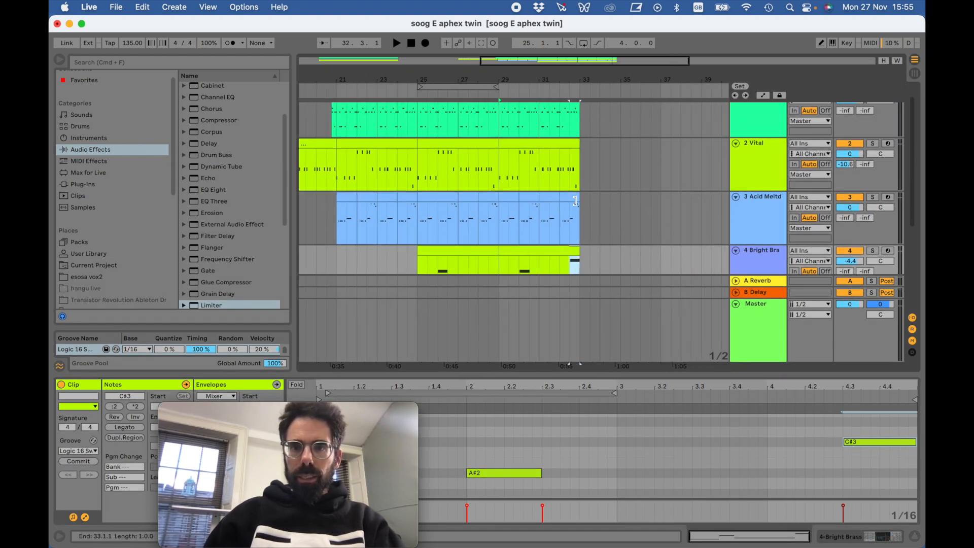
left_click(430, 89)
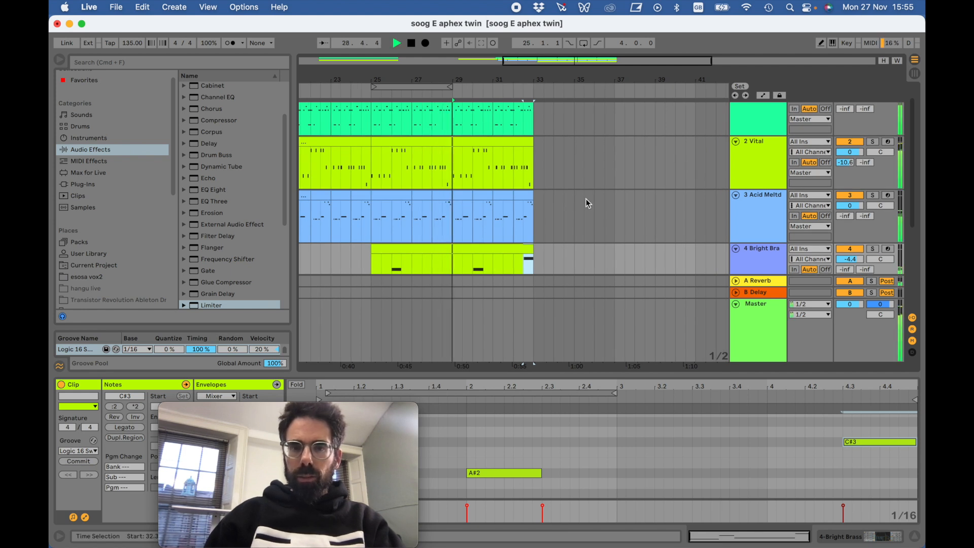
scroll(586, 199, "down", 2)
scroll(587, 203, "down", 1)
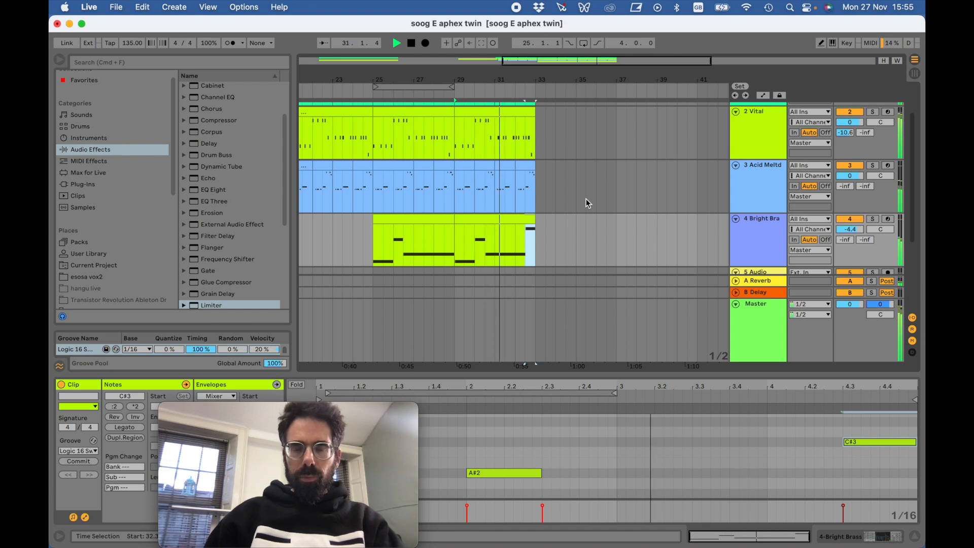
left_click(411, 44)
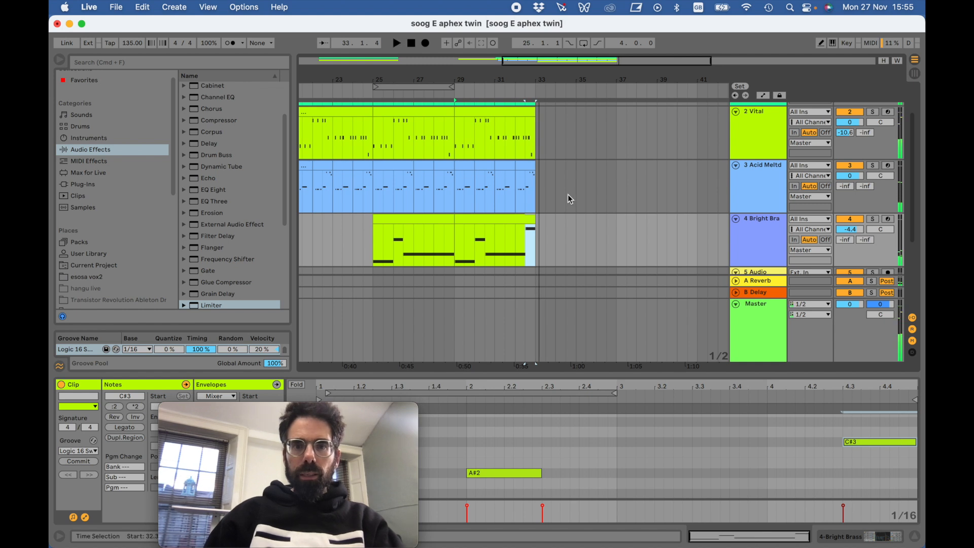
- Extend the loop region to eight bars, from bar 25 to bar 33, switch looping on and play it briefly
left_click(446, 219)
scroll(510, 135, "up", 3)
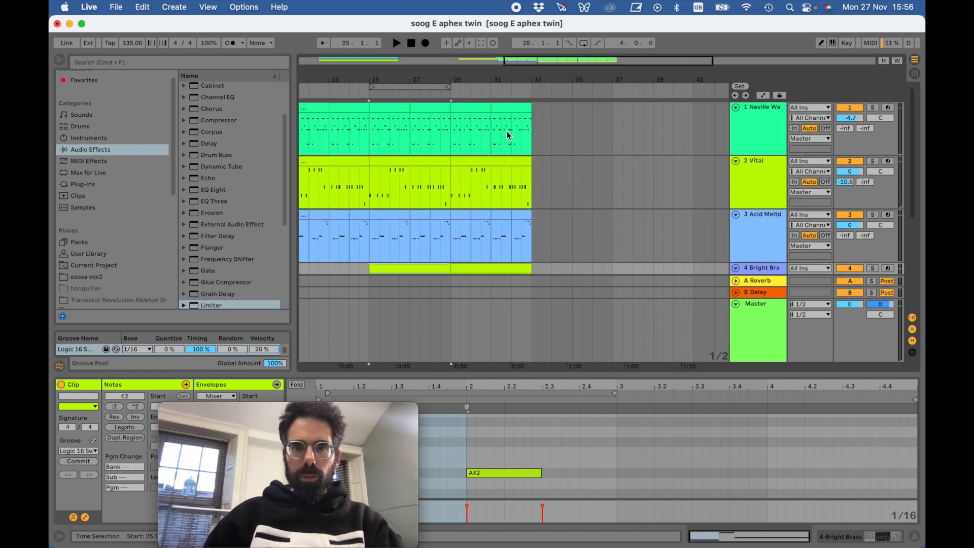
left_click(523, 108)
left_click_drag(449, 87, 532, 91)
left_click(583, 44)
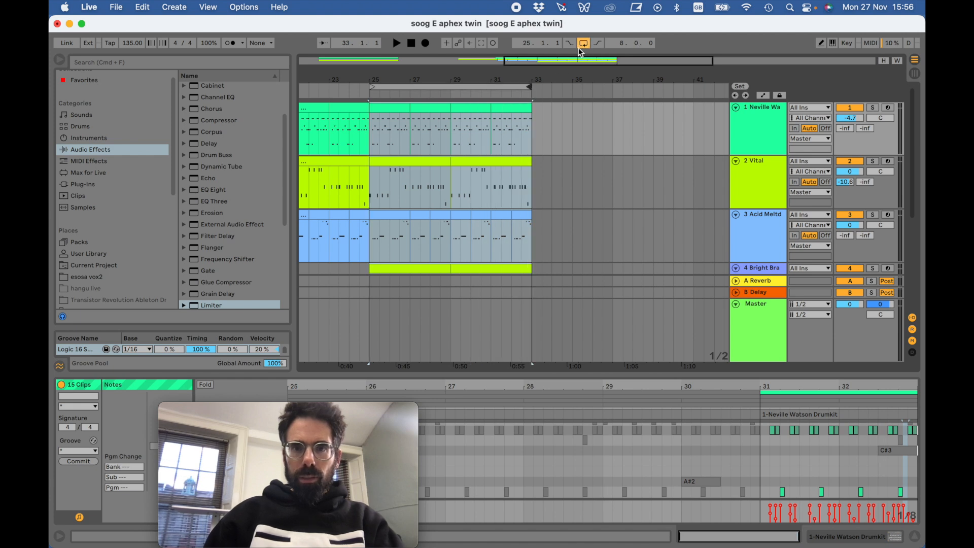
left_click(509, 97)
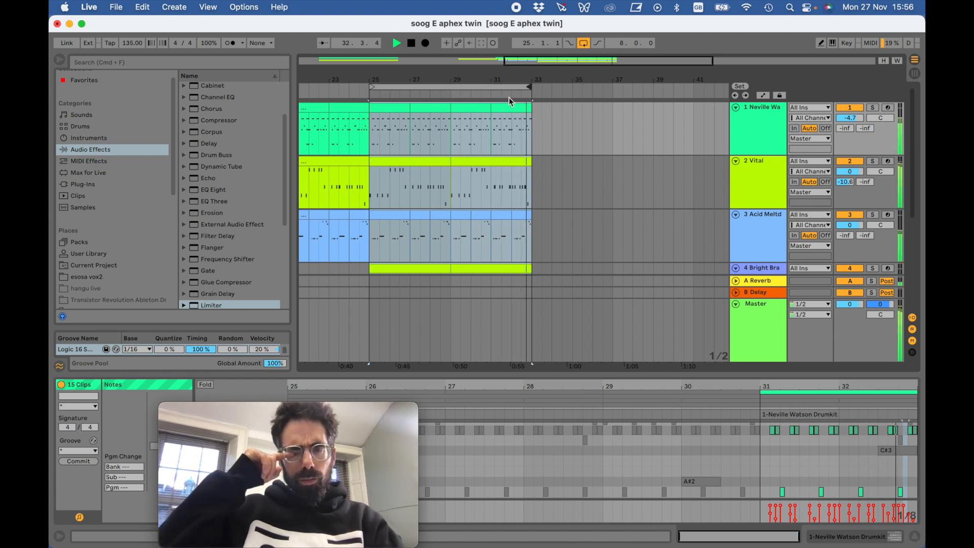
left_click(410, 45)
- Open the Bright Brass clip at bar 25, enlarge its piano roll and play it to about bar 28
scroll(414, 179, "down", 3)
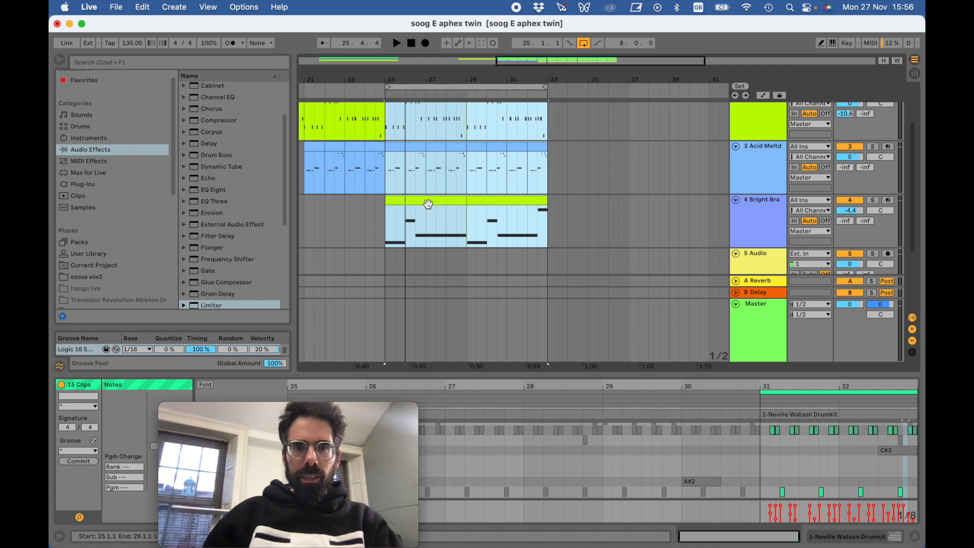
left_click(429, 201)
left_click_drag(451, 366, 459, 275)
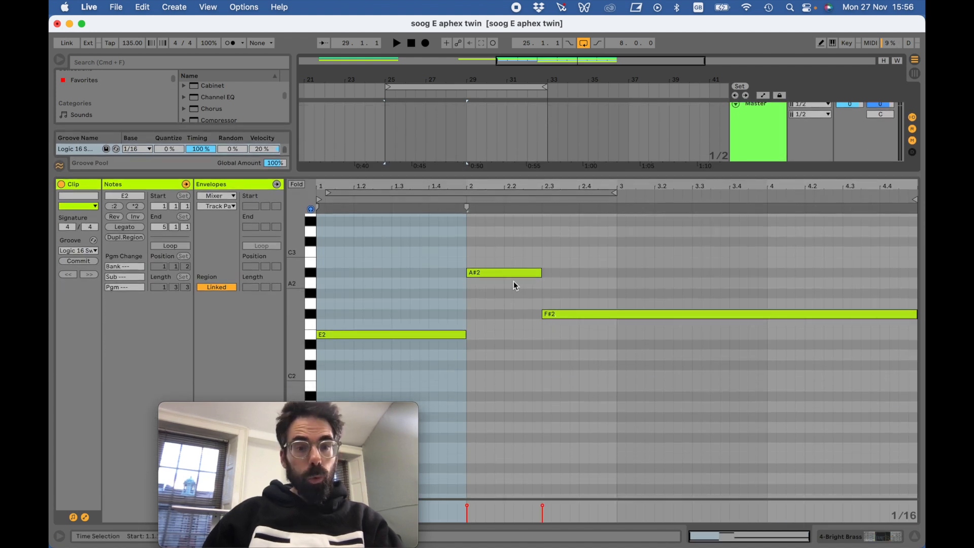
key("space")
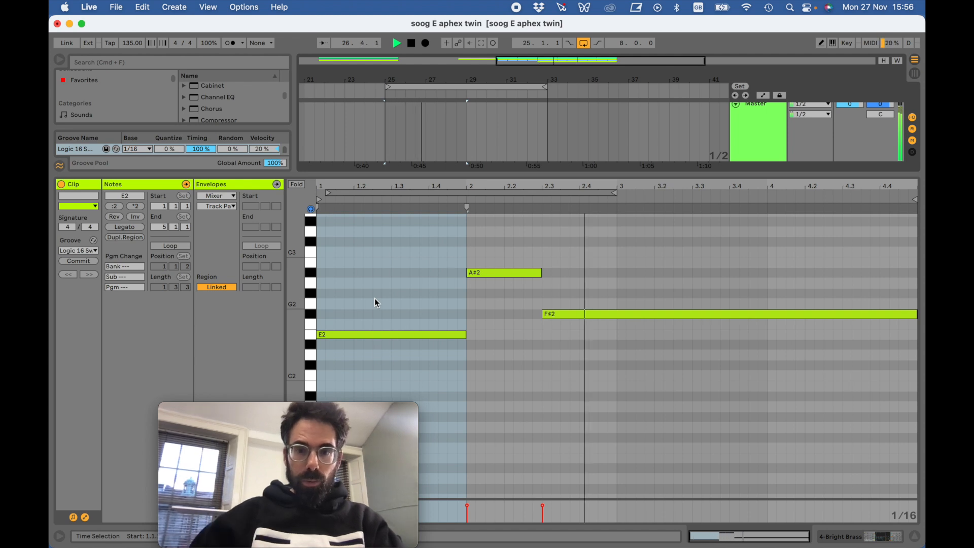
key("space")
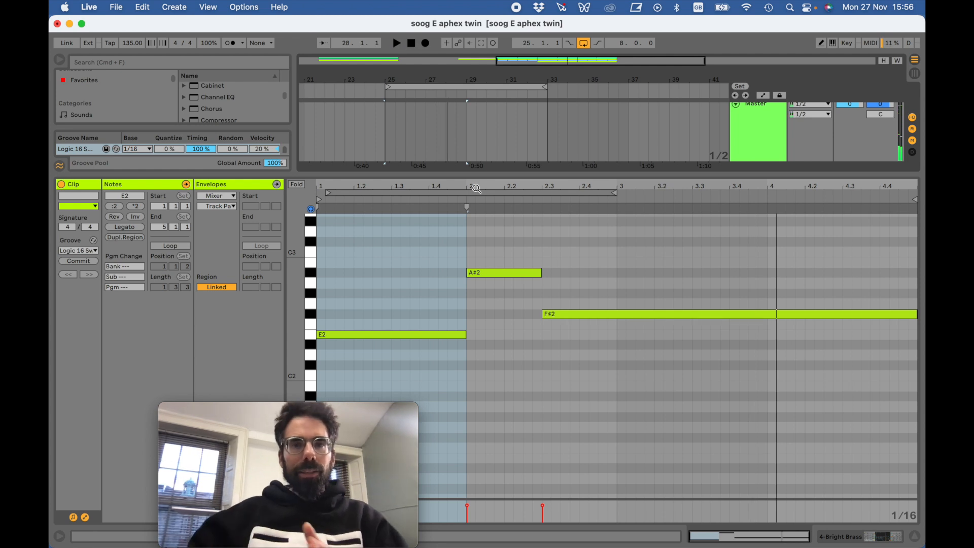
- Shrink the piano roll and bring the drum kit, Vital and Acid Meltdown Bass tracks into view
left_click_drag(507, 169, 496, 347)
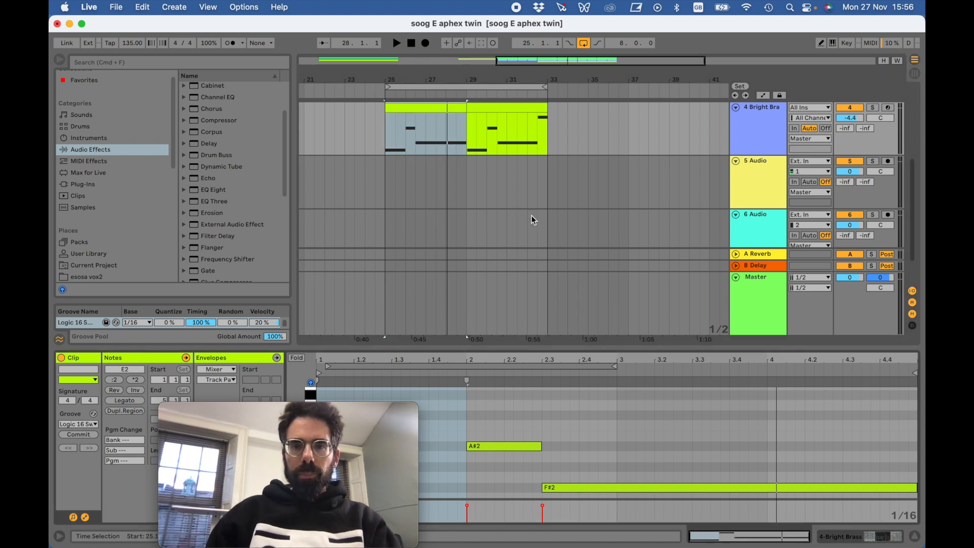
scroll(531, 215, "up", 3)
scroll(532, 216, "up", 2)
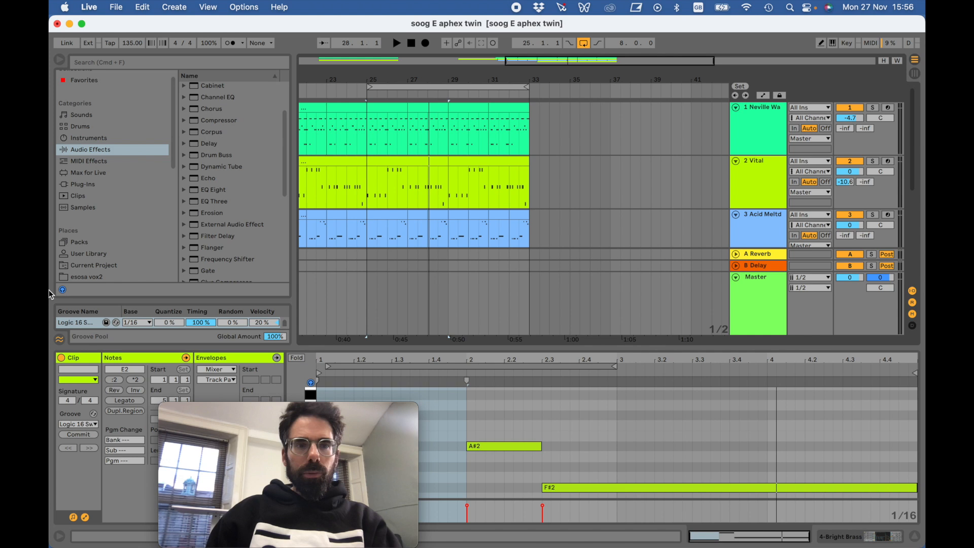
- Switch to the Firefox window with Aphex Twin's Soog E on YouTube, raise it until the whole player shows, and play the video
mouse_move(62, 143)
left_click(62, 88)
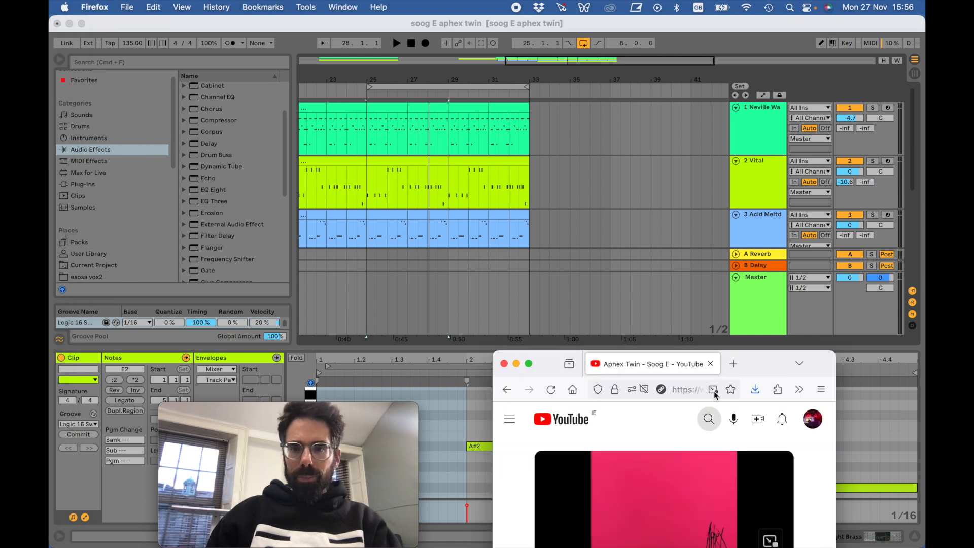
left_click_drag(742, 387, 738, 257)
left_click(554, 456)
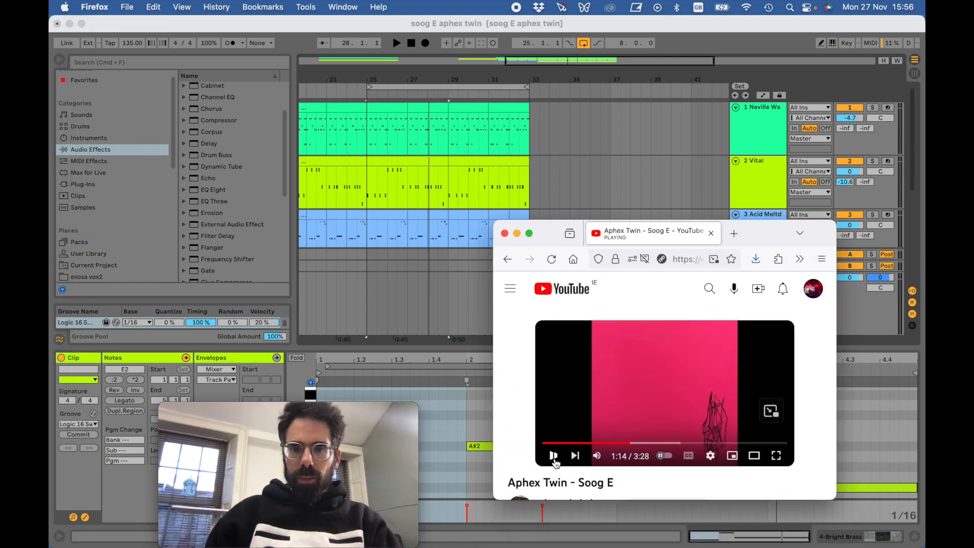
- Listen to the Soog E video from about 1:30 and from about 2:13, pause it and close the browser window
left_click(650, 443)
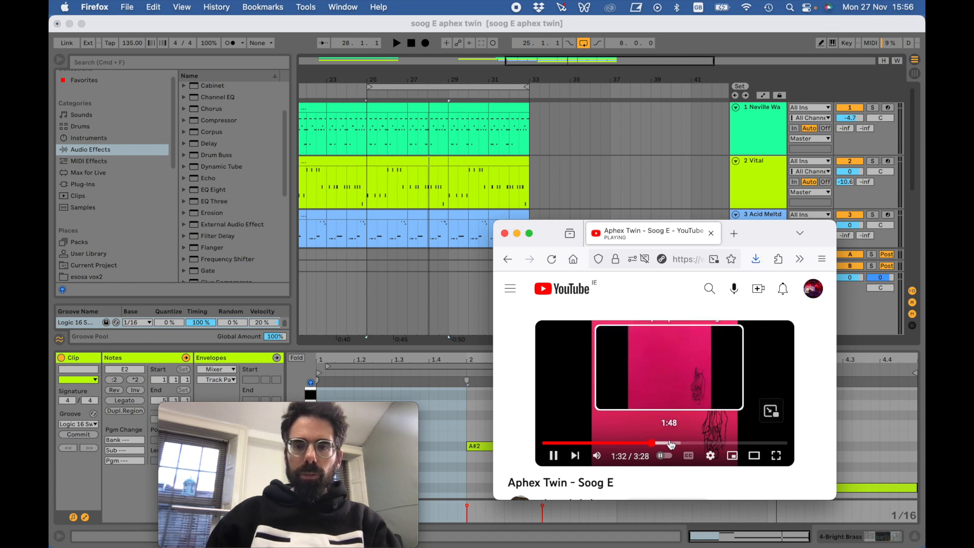
left_click(698, 443)
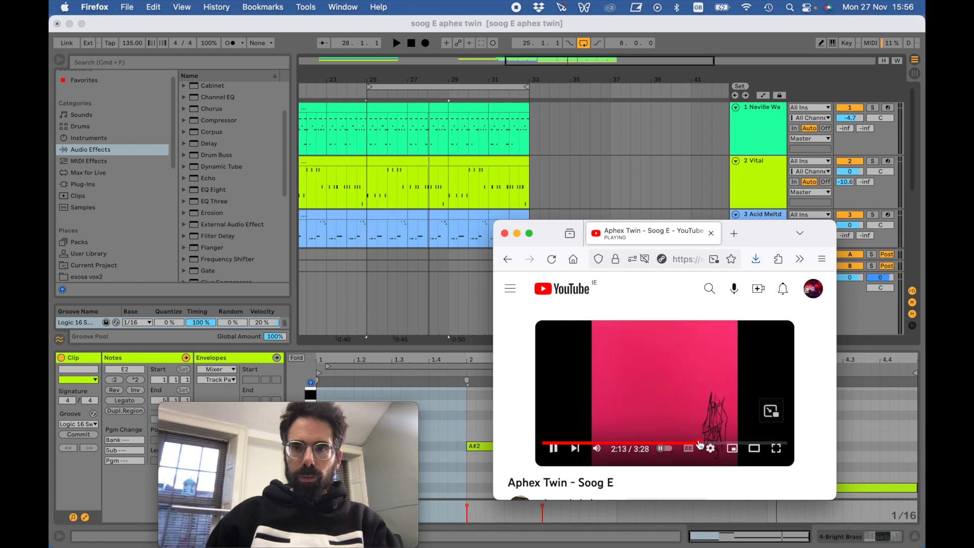
left_click(553, 460)
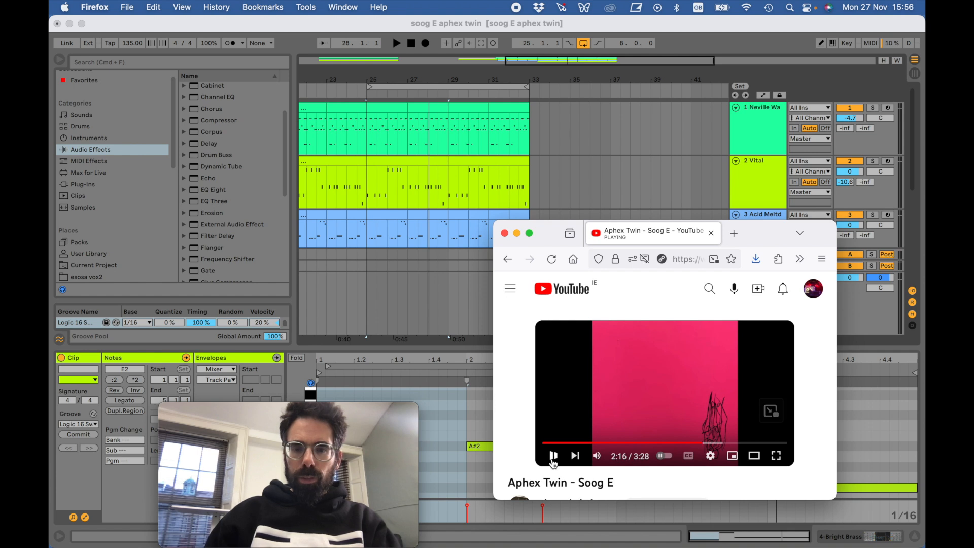
left_click(506, 235)
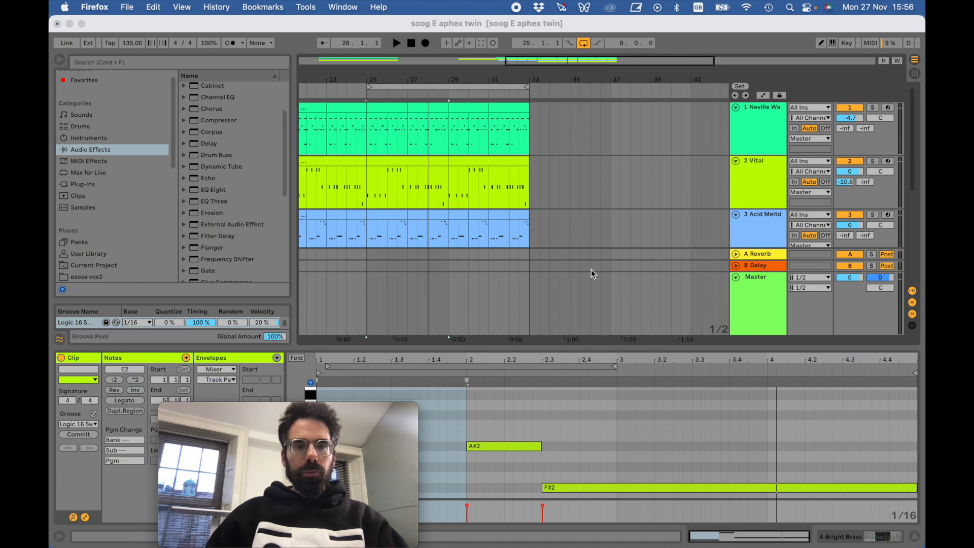